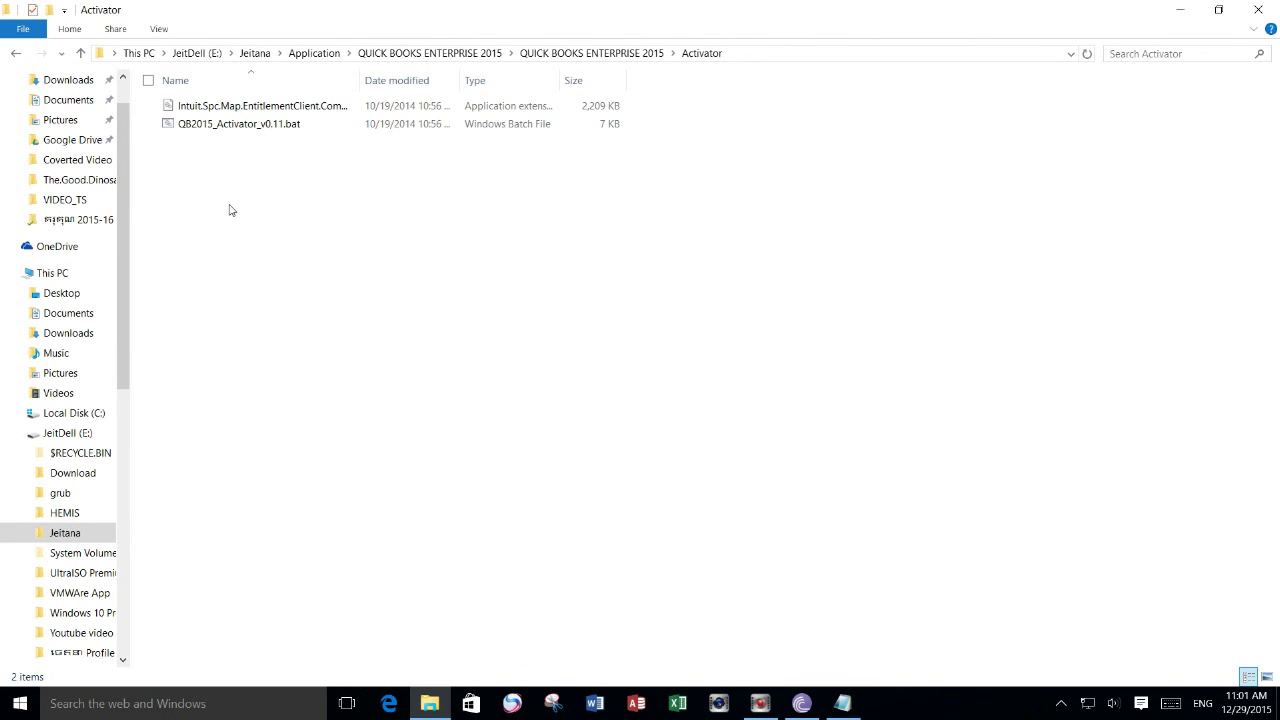
Copy the Intuit.Spc.Map.EntitlementClient.Common file
{"action": "left_click", "coordinate": [266, 106]}
{"action": "right_click", "coordinate": [266, 106]}
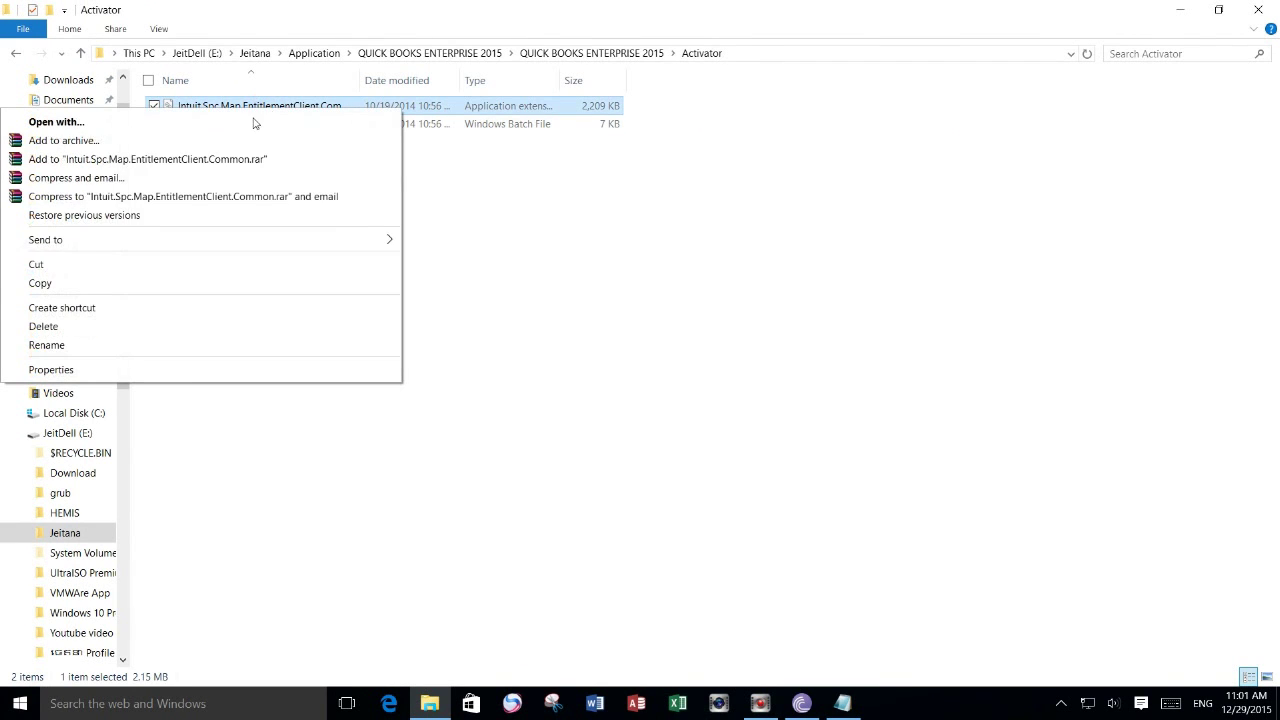
{"action": "left_click", "coordinate": [165, 285]}
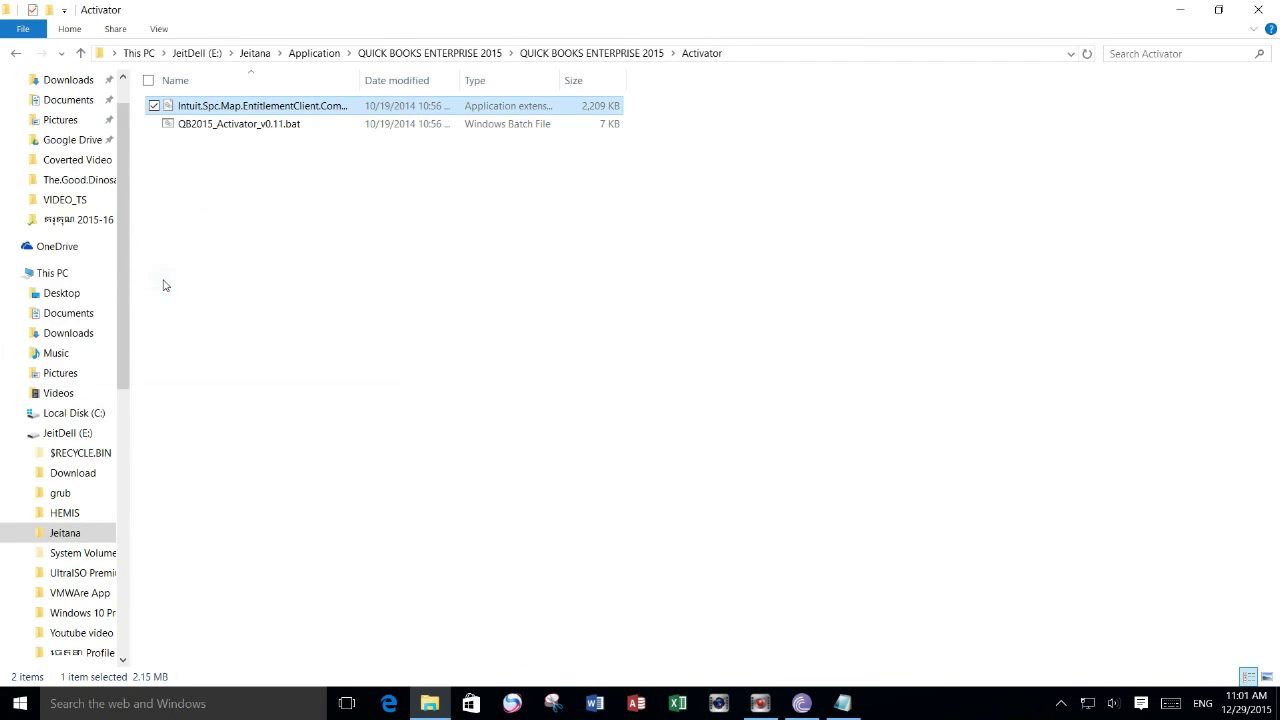
Go to C:\Program Files (x86)\Intuit
{"action": "left_click", "coordinate": [95, 414]}
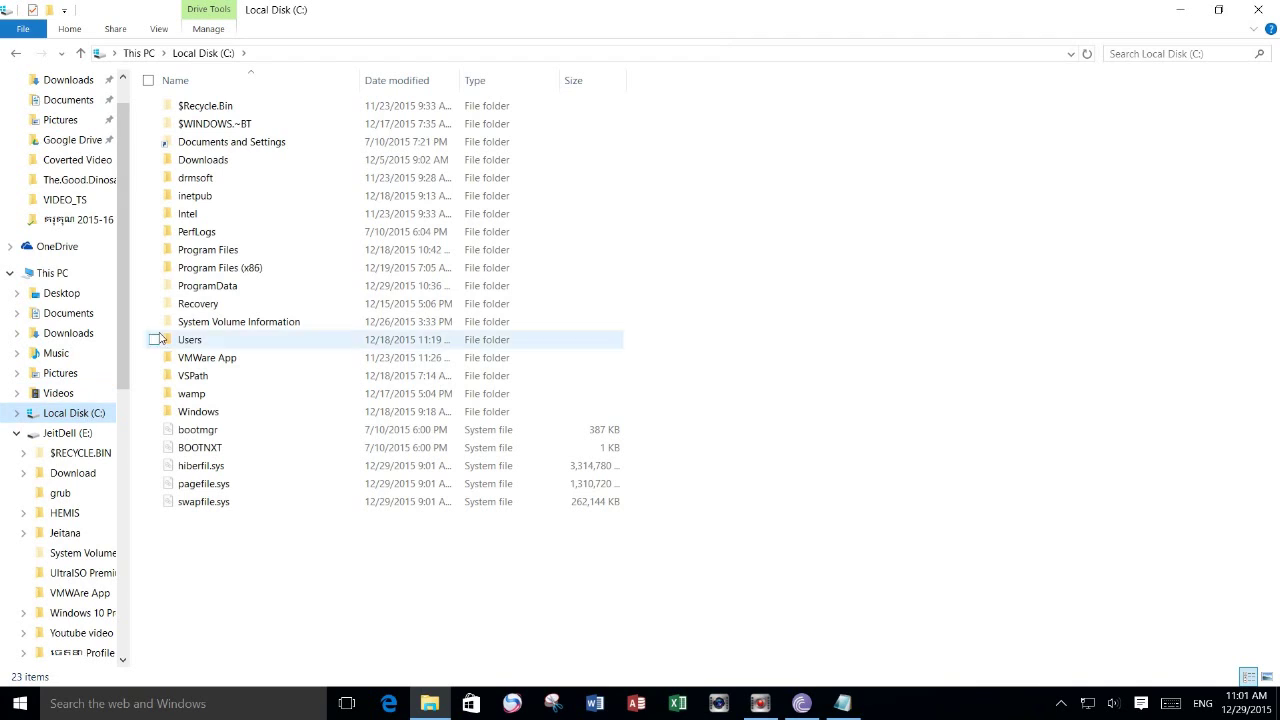
{"action": "double_click", "coordinate": [235, 271]}
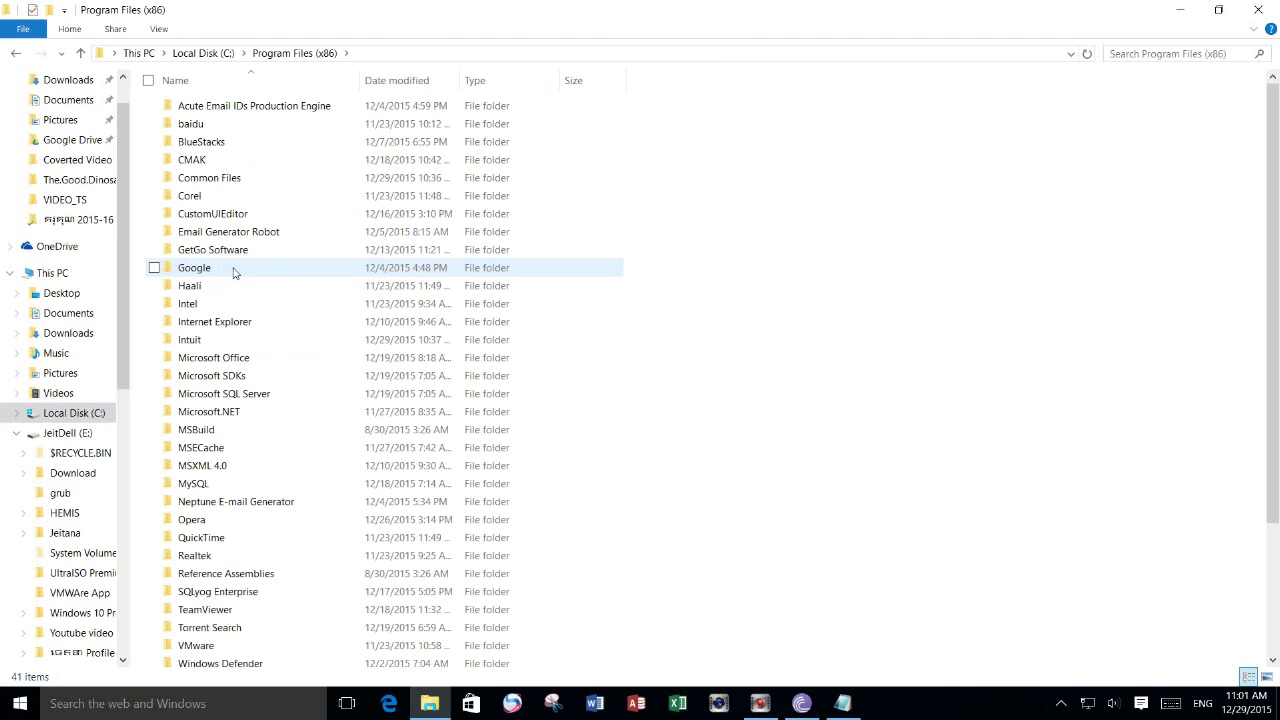
{"action": "double_click", "coordinate": [190, 342]}
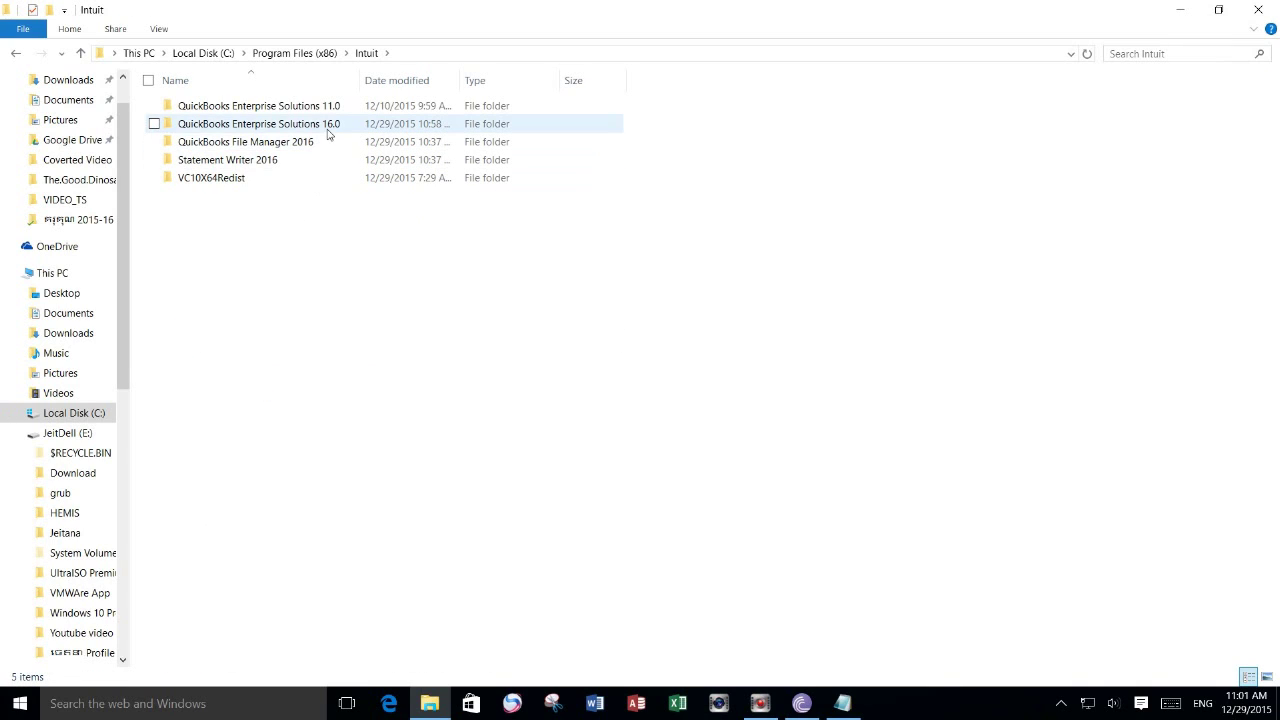
Open the QuickBooks Enterprise Solutions 16.0 folder, which lists 635 items such as Components and Data
{"action": "double_click", "coordinate": [258, 125]}
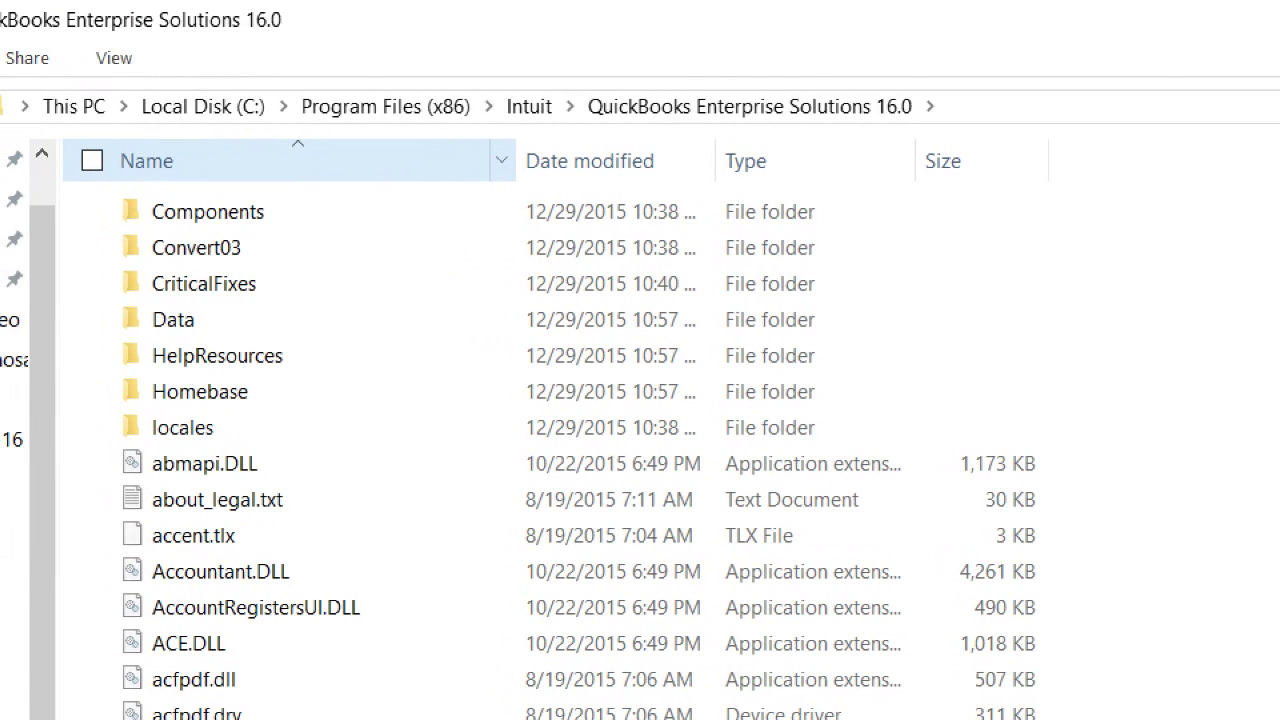
{"action": "mouse_move", "coordinate": [270, 88]}
{"action": "left_mouse_down"}
{"action": "mouse_move", "coordinate": [272, 113]}
{"action": "mouse_move", "coordinate": [305, 60]}
{"action": "left_mouse_up"}
{"action": "mouse_move", "coordinate": [477, 86]}
{"action": "left_mouse_down"}
{"action": "mouse_move", "coordinate": [499, 70]}
{"action": "mouse_move", "coordinate": [581, 84]}
{"action": "mouse_move", "coordinate": [592, 68]}
{"action": "left_mouse_up"}
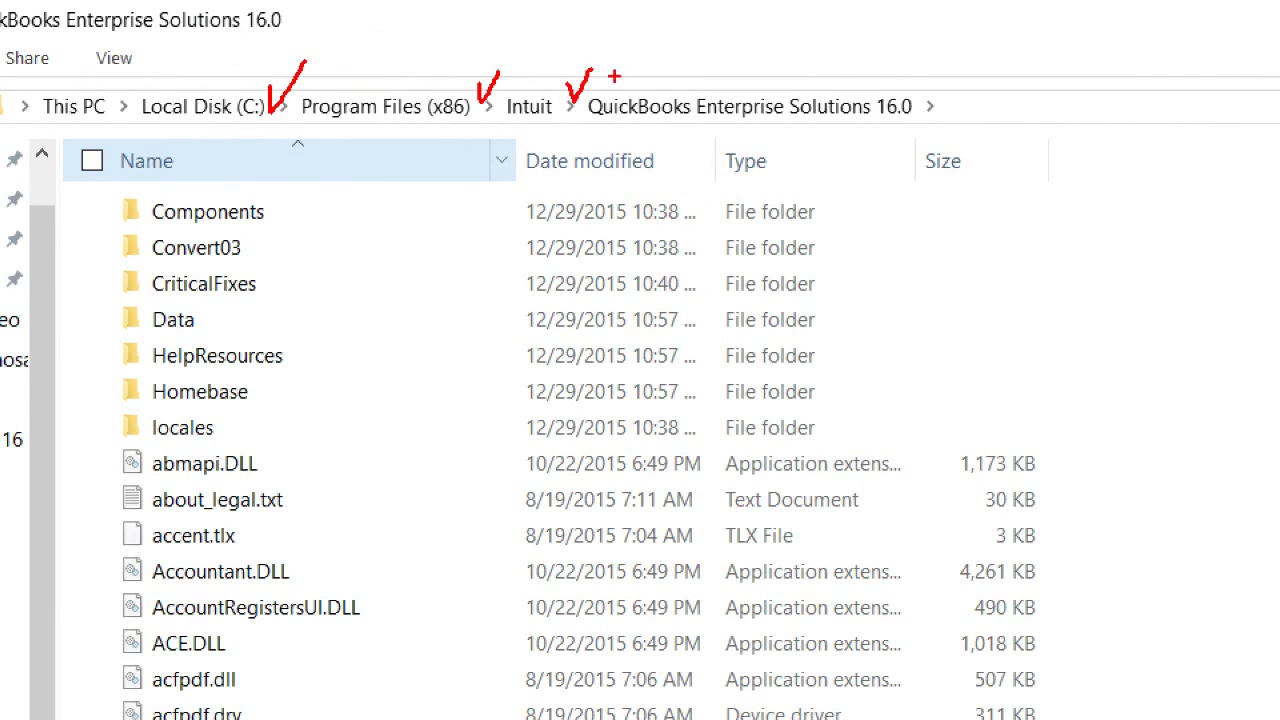
{"action": "left_click_drag", "start_coordinate": [908, 88], "coordinate": [954, 64]}
{"action": "key", "text": "Escape"}
Paste Intuit.Spc.Map.EntitlementClient.Common.dll into the 16.0 folder, approving administrator access
{"action": "right_click", "coordinate": [692, 225]}
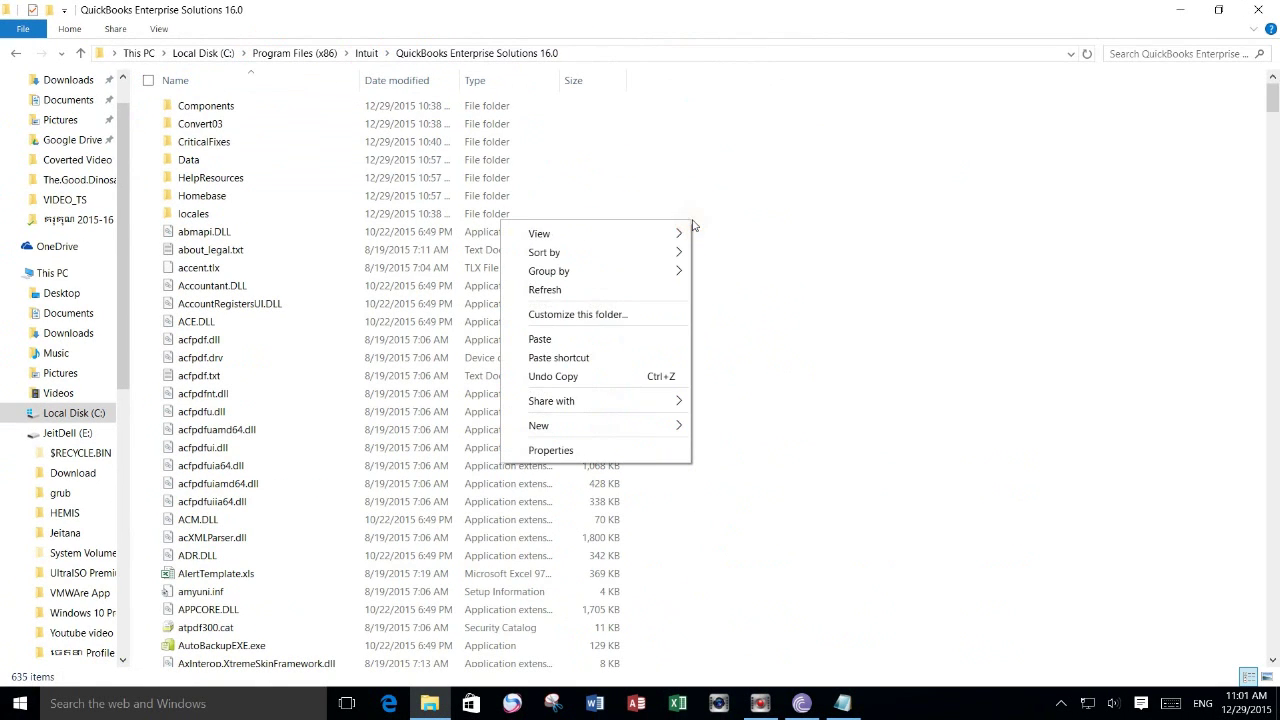
{"action": "left_click", "coordinate": [580, 338]}
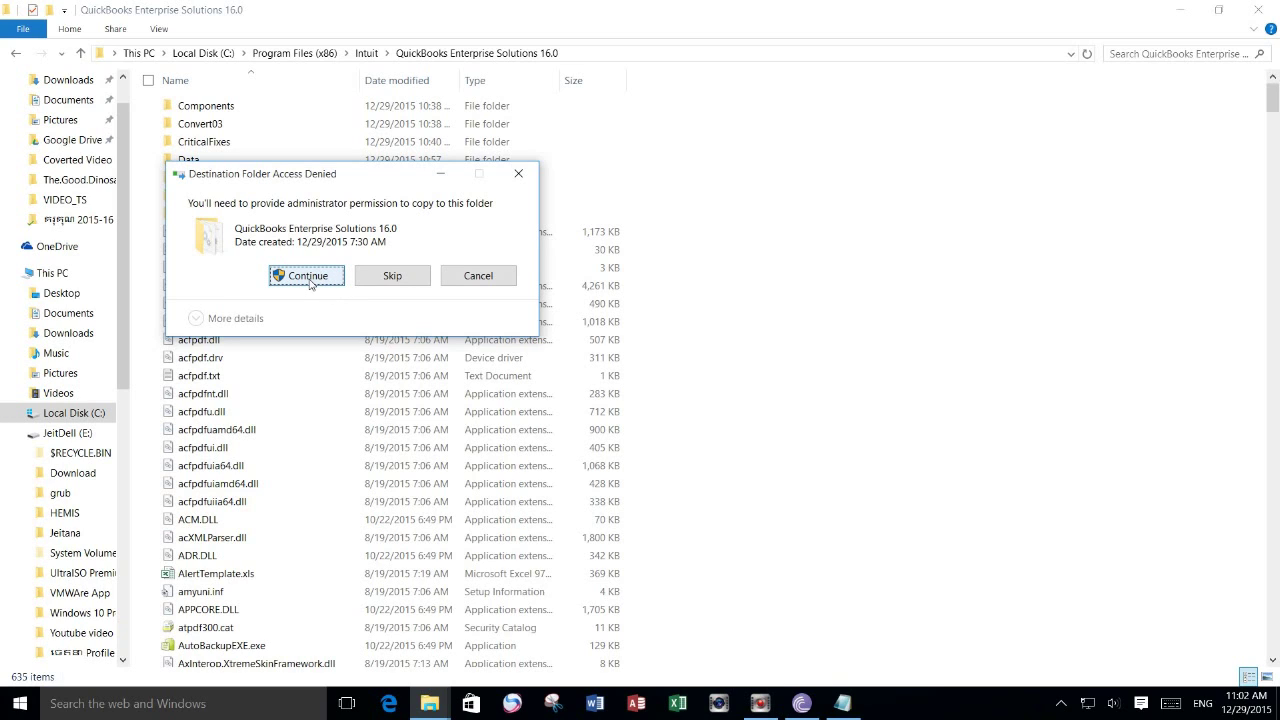
{"action": "left_click", "coordinate": [307, 276]}
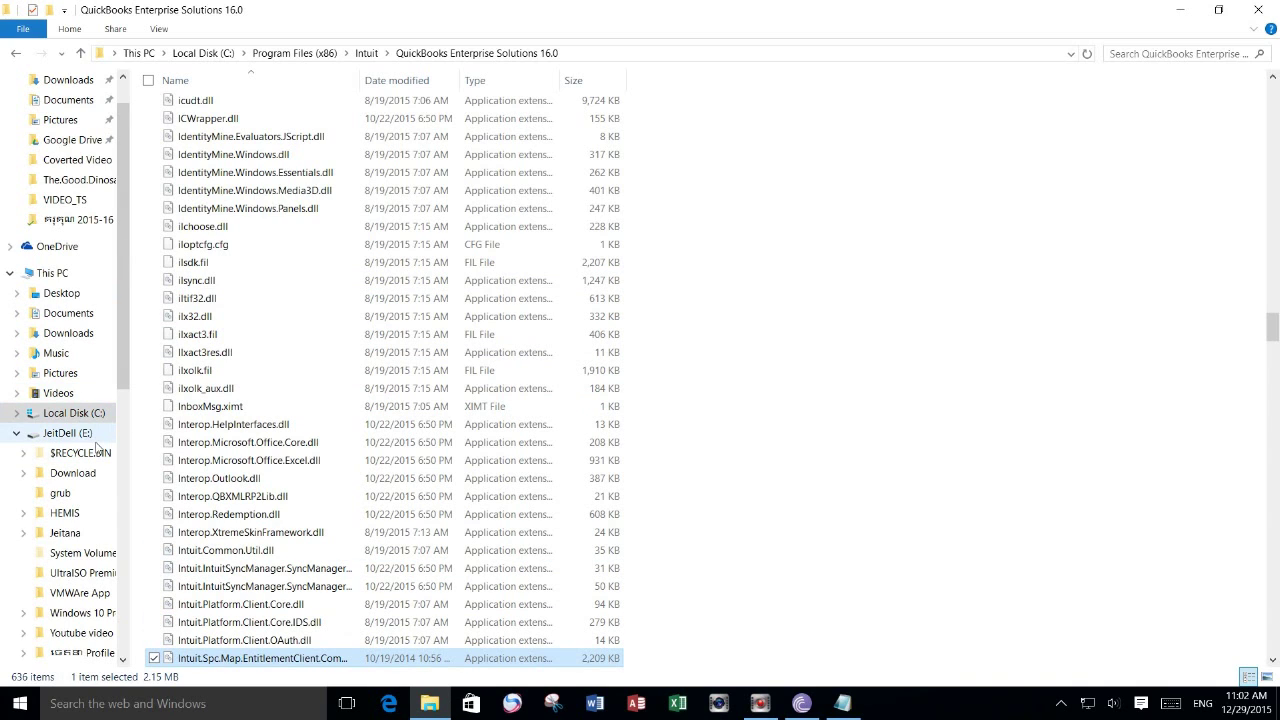
Return to the Activator folder on drive E, under Application\QUICK BOOKS ENTERPRISE 2015
{"action": "left_click", "coordinate": [81, 53]}
{"action": "left_click", "coordinate": [81, 53]}
{"action": "left_click", "coordinate": [81, 53]}
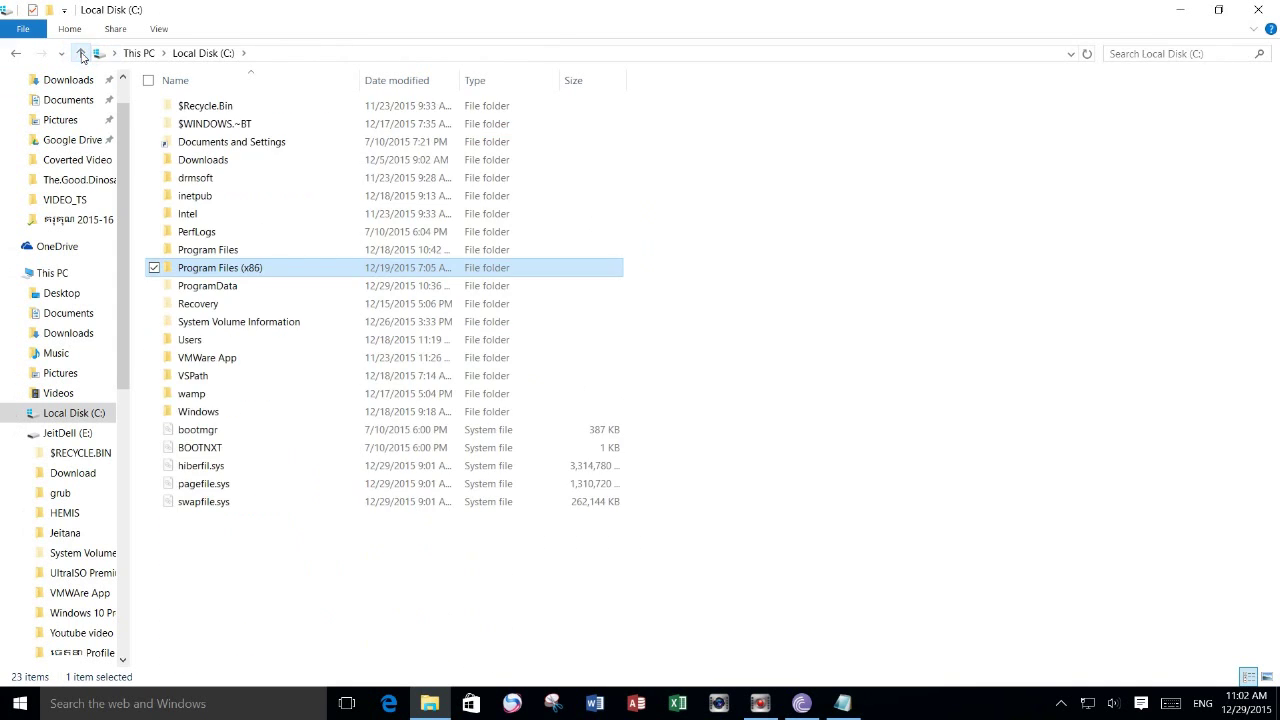
{"action": "left_click", "coordinate": [81, 53]}
{"action": "left_click", "coordinate": [81, 53]}
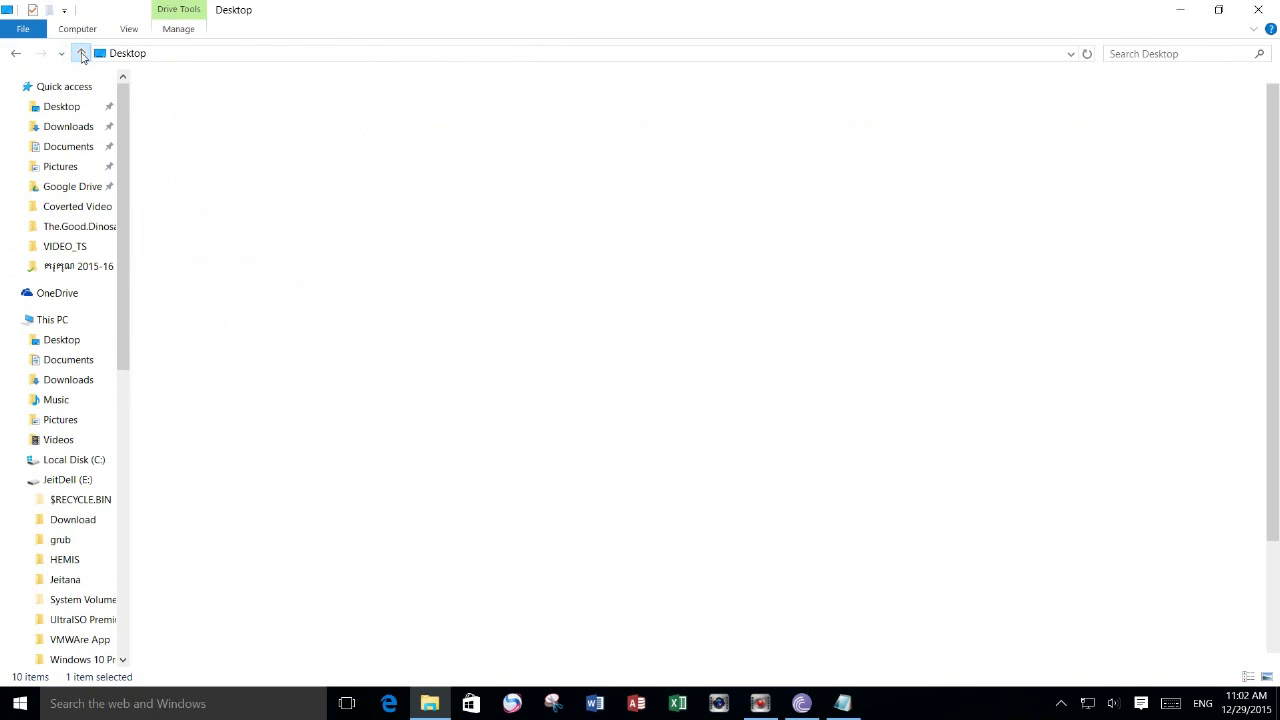
{"action": "left_click", "coordinate": [72, 580]}
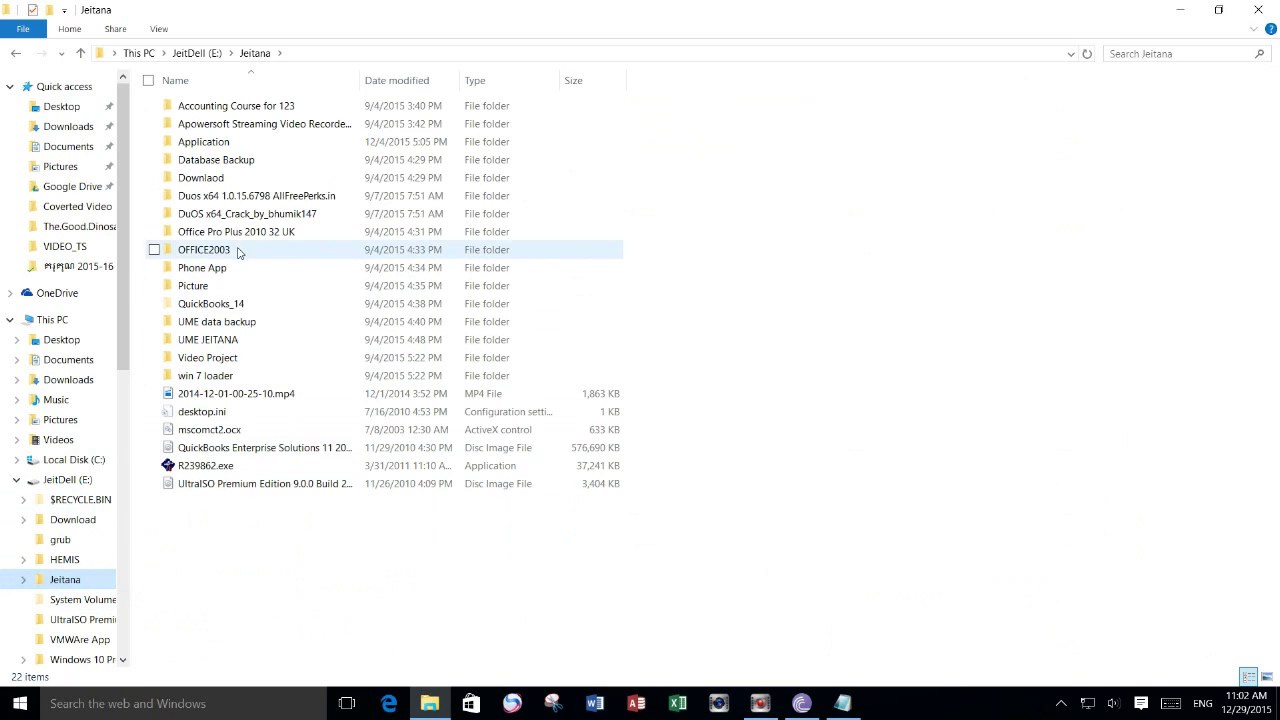
{"action": "double_click", "coordinate": [230, 142]}
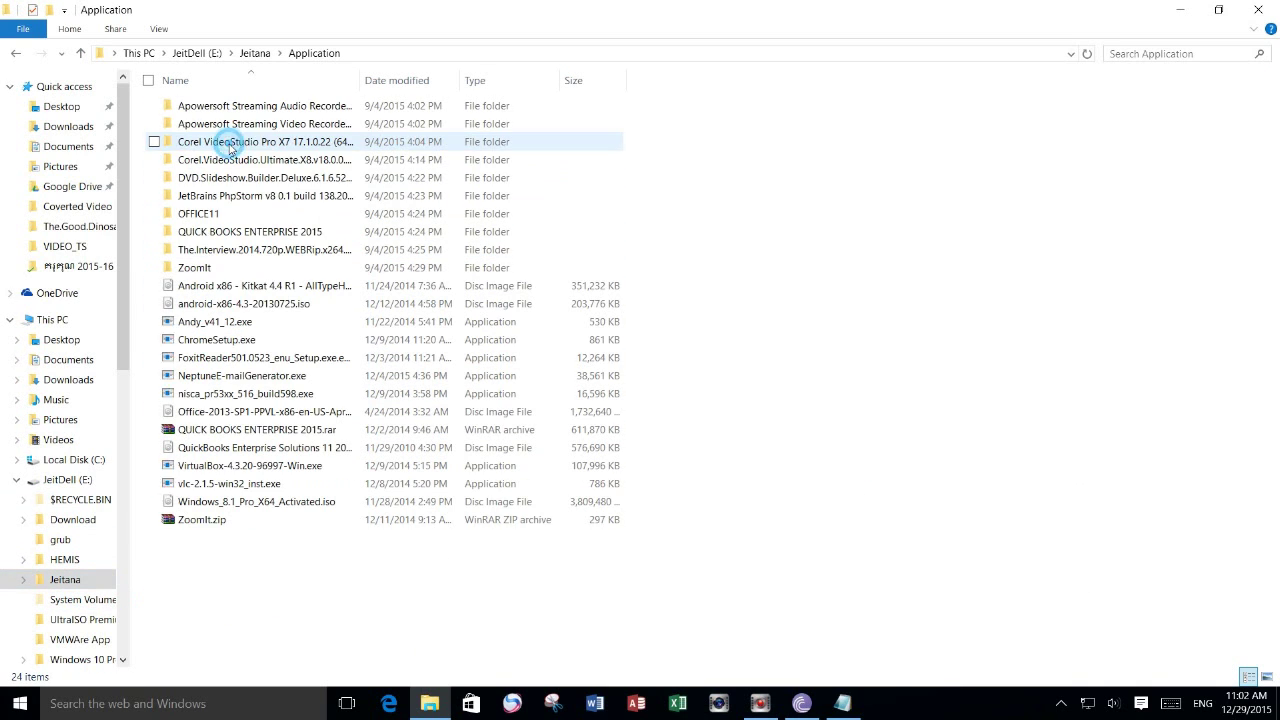
{"action": "double_click", "coordinate": [283, 233]}
{"action": "double_click", "coordinate": [235, 106]}
{"action": "double_click", "coordinate": [222, 110]}
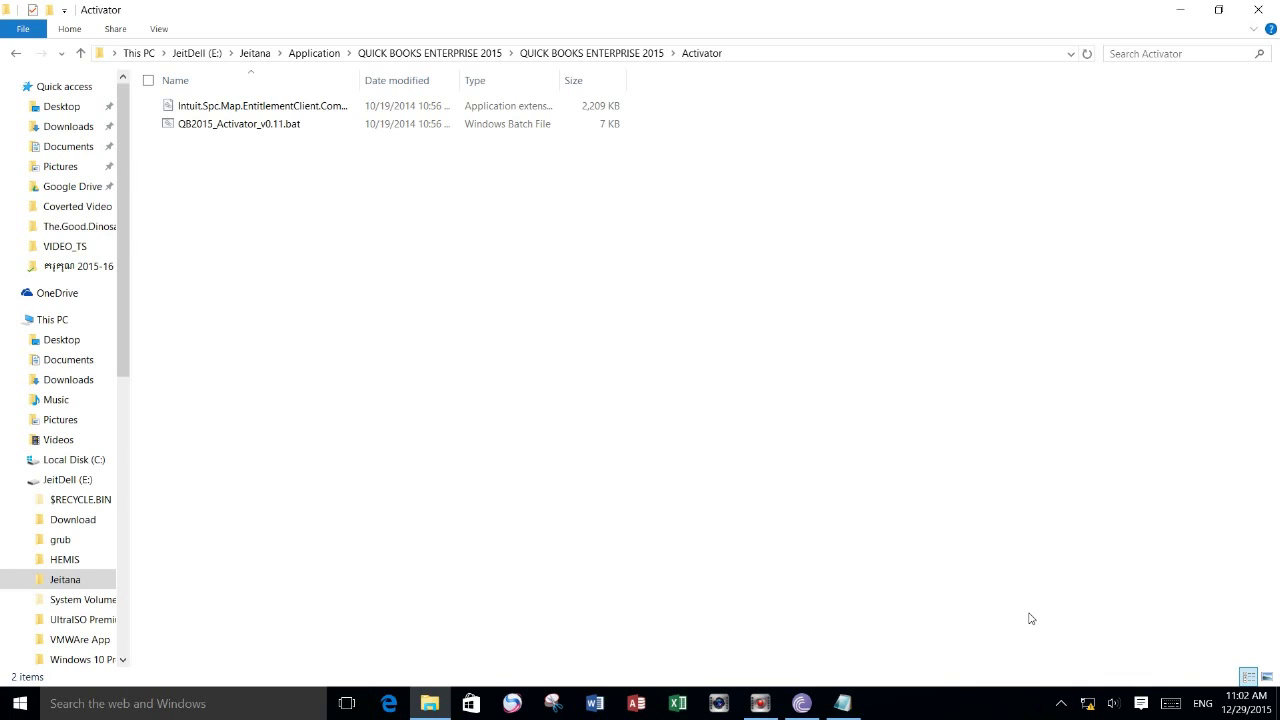
Run QB2015_Activator_v0.11.bat as administrator
{"action": "left_click", "coordinate": [243, 128]}
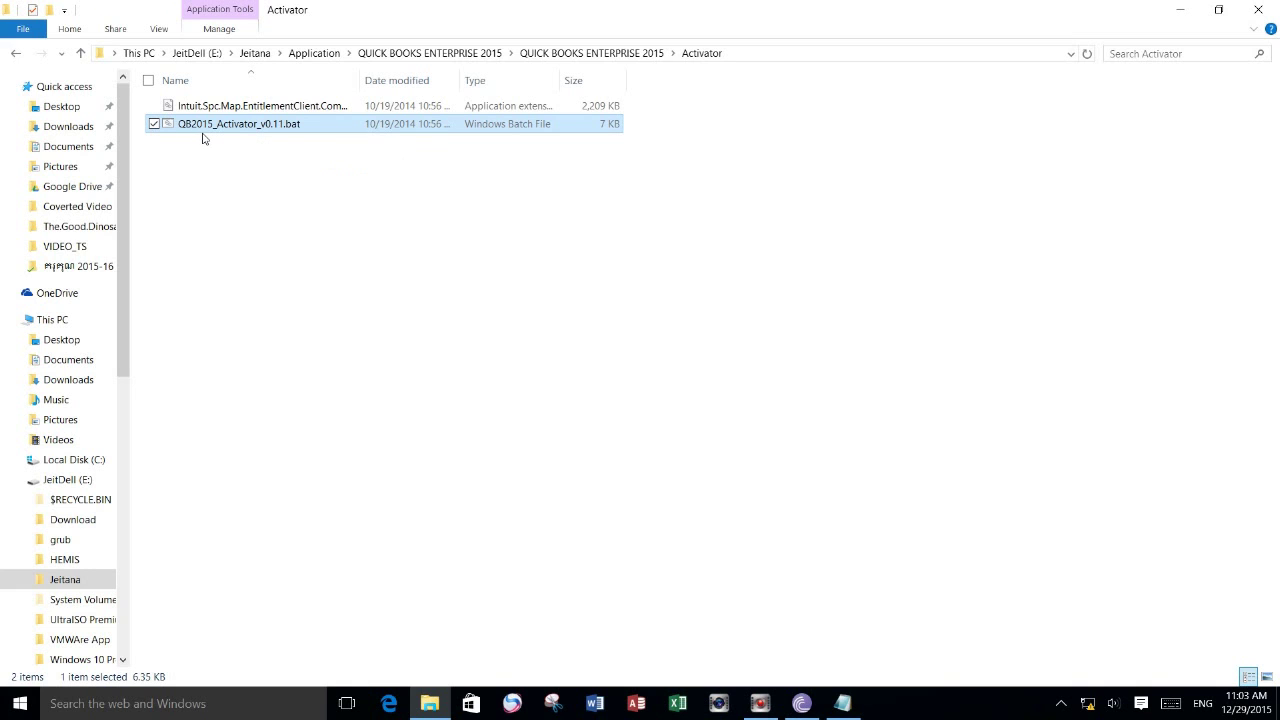
{"action": "left_click", "coordinate": [200, 132]}
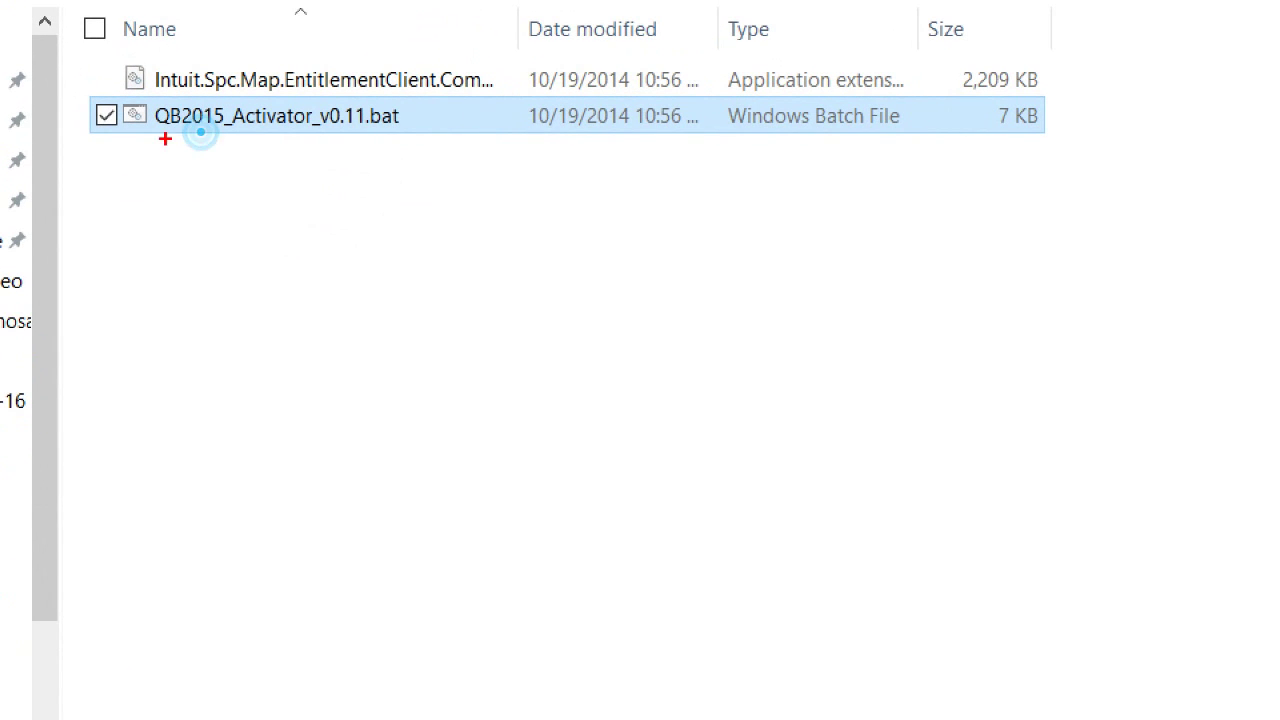
{"action": "left_click_drag", "start_coordinate": [178, 129], "coordinate": [397, 136]}
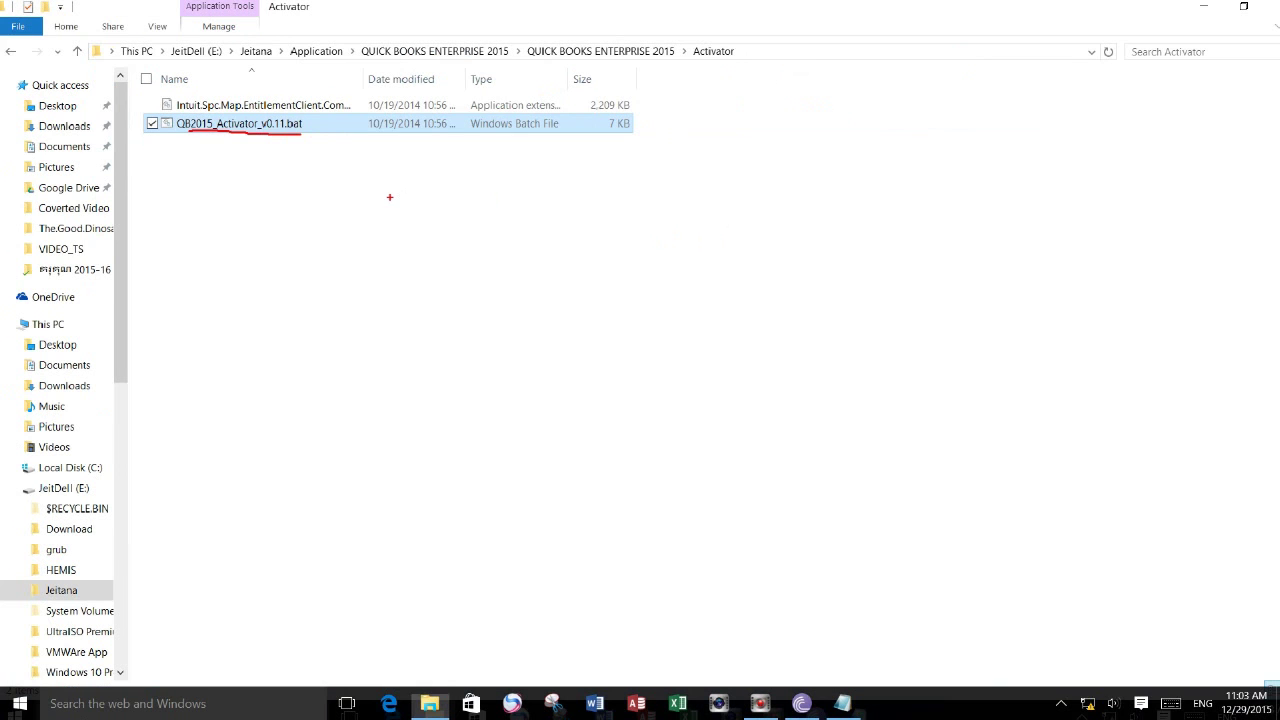
{"action": "right_click", "coordinate": [174, 123]}
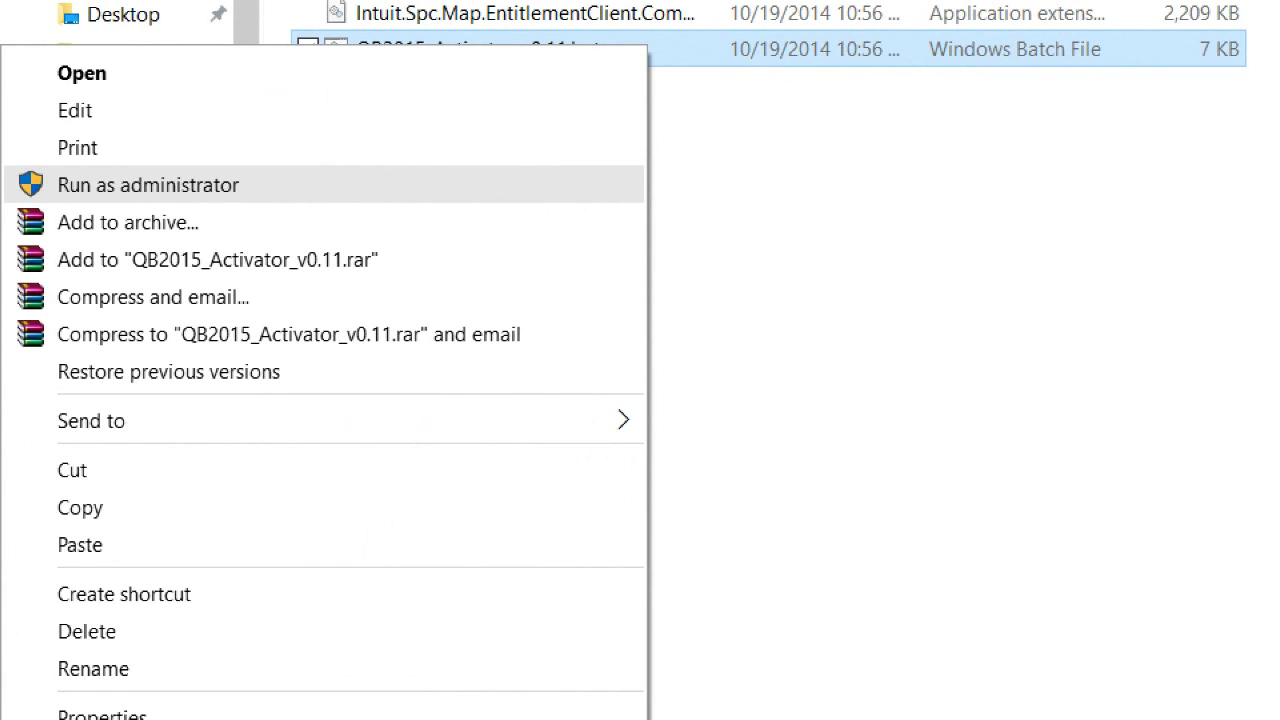
{"action": "left_click_drag", "start_coordinate": [264, 179], "coordinate": [326, 145]}
{"action": "left_click", "coordinate": [431, 191]}
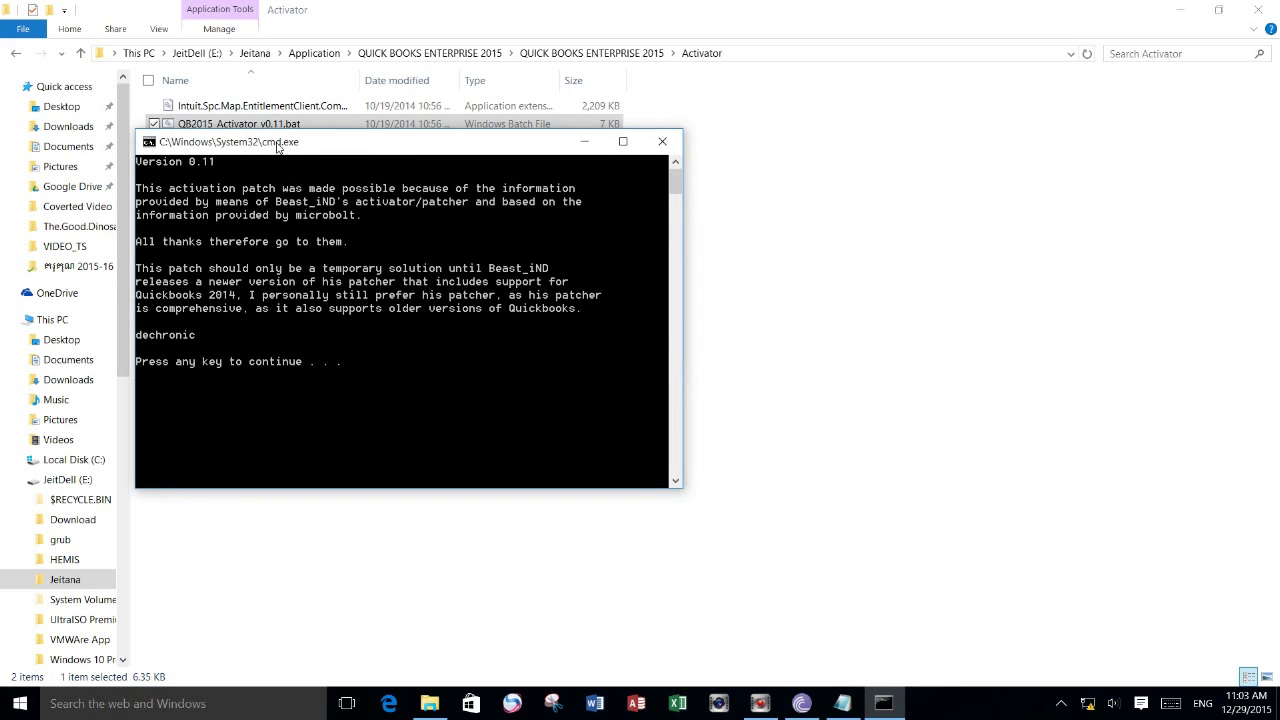
Move the patcher console aside and continue past both prompts until the patch is applied
{"action": "left_click_drag", "start_coordinate": [275, 146], "coordinate": [534, 212]}
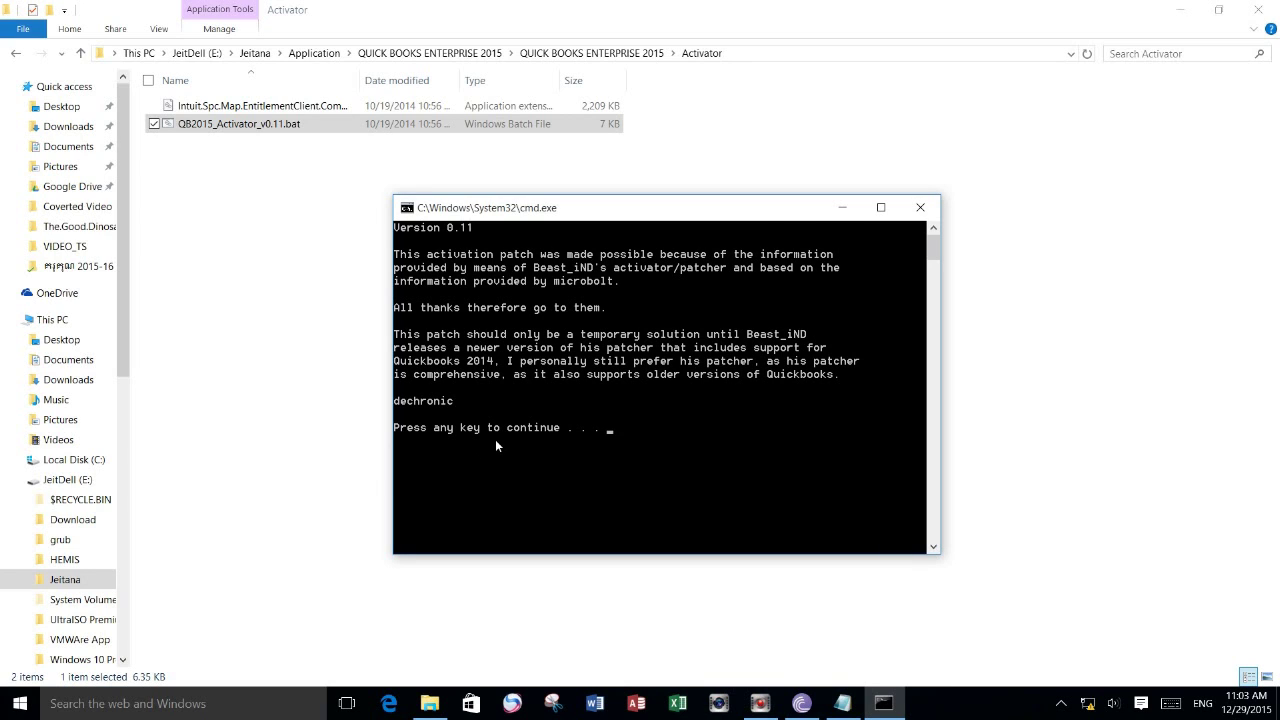
{"action": "key", "text": "Return"}
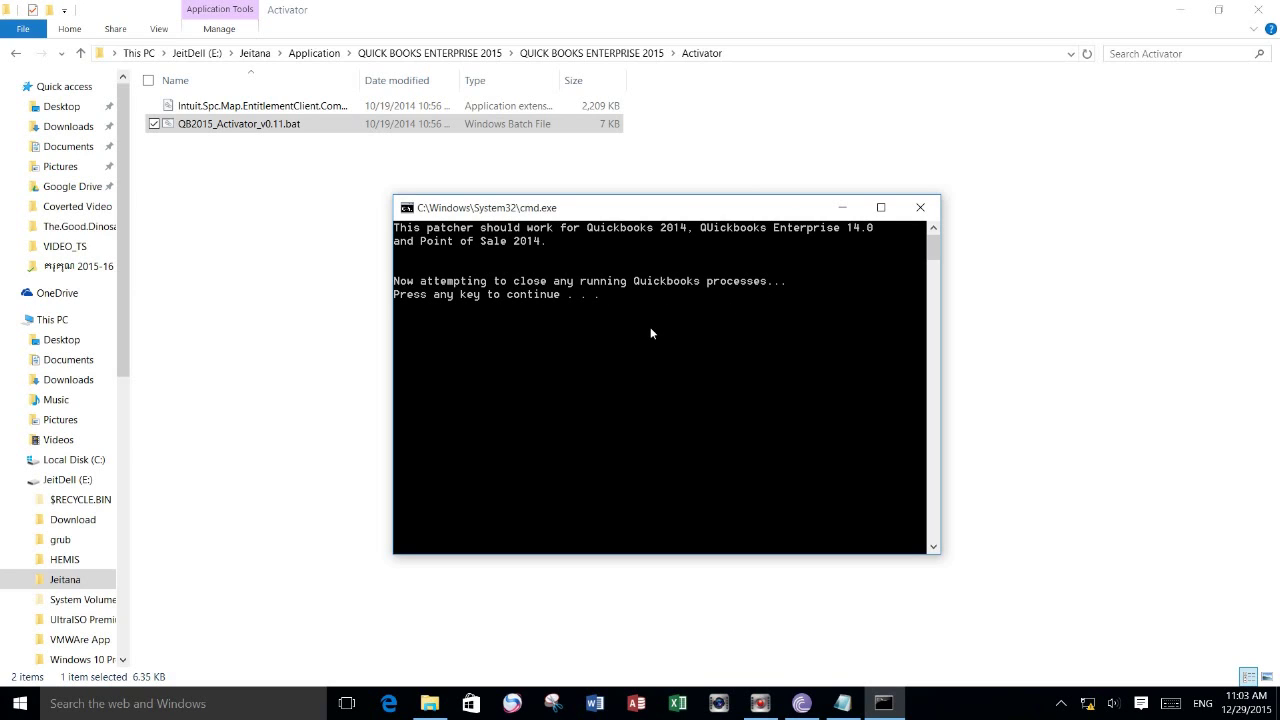
{"action": "key", "text": "Return"}
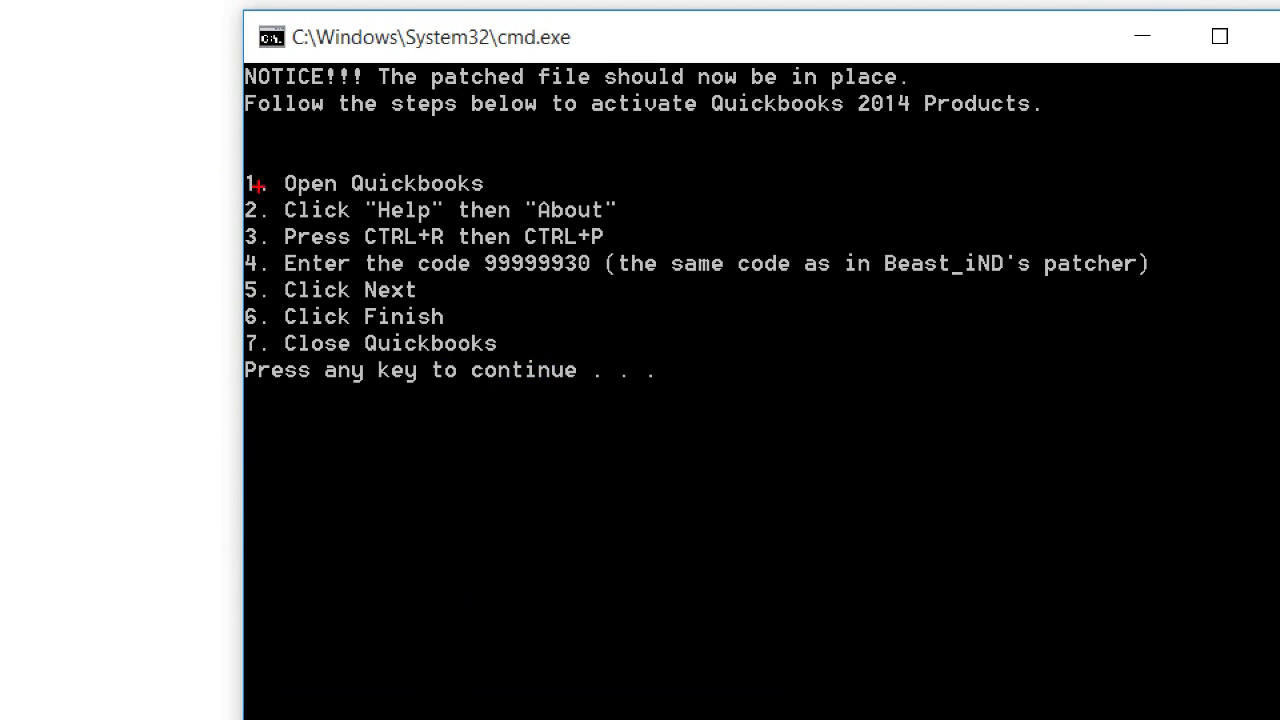
{"action": "left_click_drag", "start_coordinate": [499, 167], "coordinate": [526, 152]}
{"action": "left_click_drag", "start_coordinate": [546, 282], "coordinate": [576, 284]}
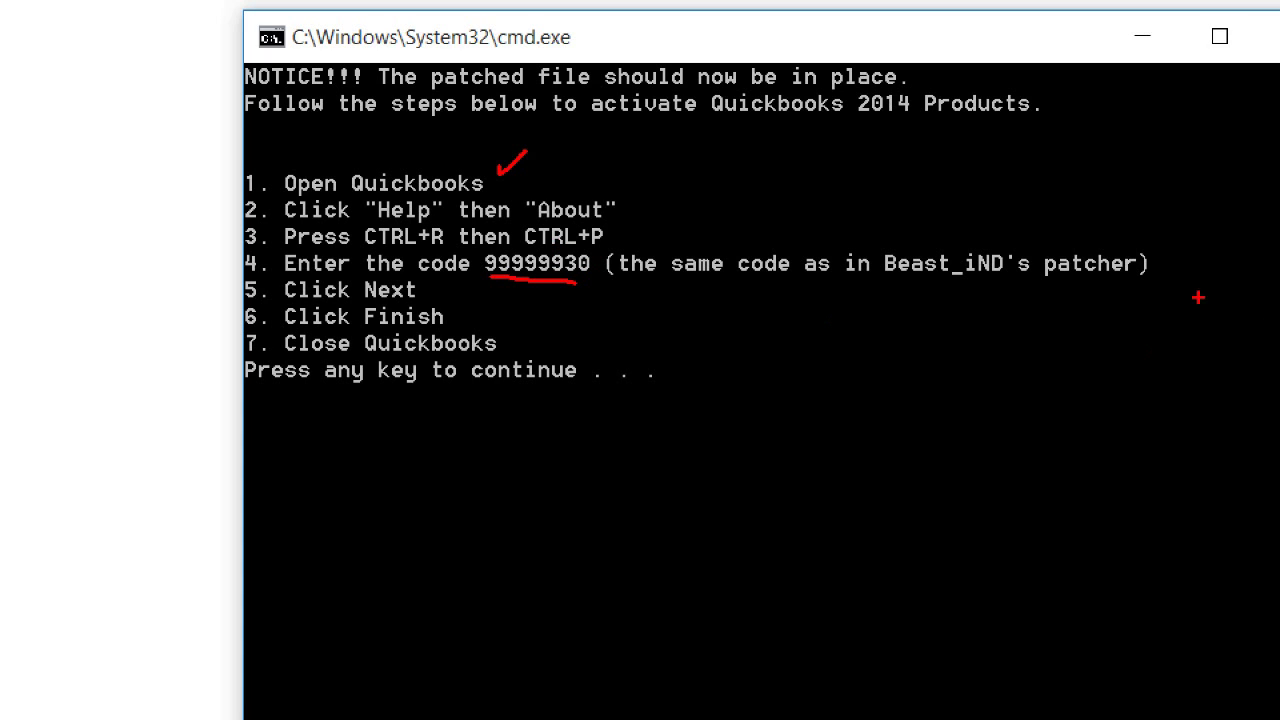
{"action": "mouse_move", "coordinate": [447, 287]}
{"action": "left_mouse_down"}
{"action": "mouse_move", "coordinate": [452, 298]}
{"action": "mouse_move", "coordinate": [464, 283]}
{"action": "mouse_move", "coordinate": [470, 325]}
{"action": "mouse_move", "coordinate": [498, 298]}
{"action": "mouse_move", "coordinate": [522, 348]}
{"action": "mouse_move", "coordinate": [548, 333]}
{"action": "left_mouse_up"}
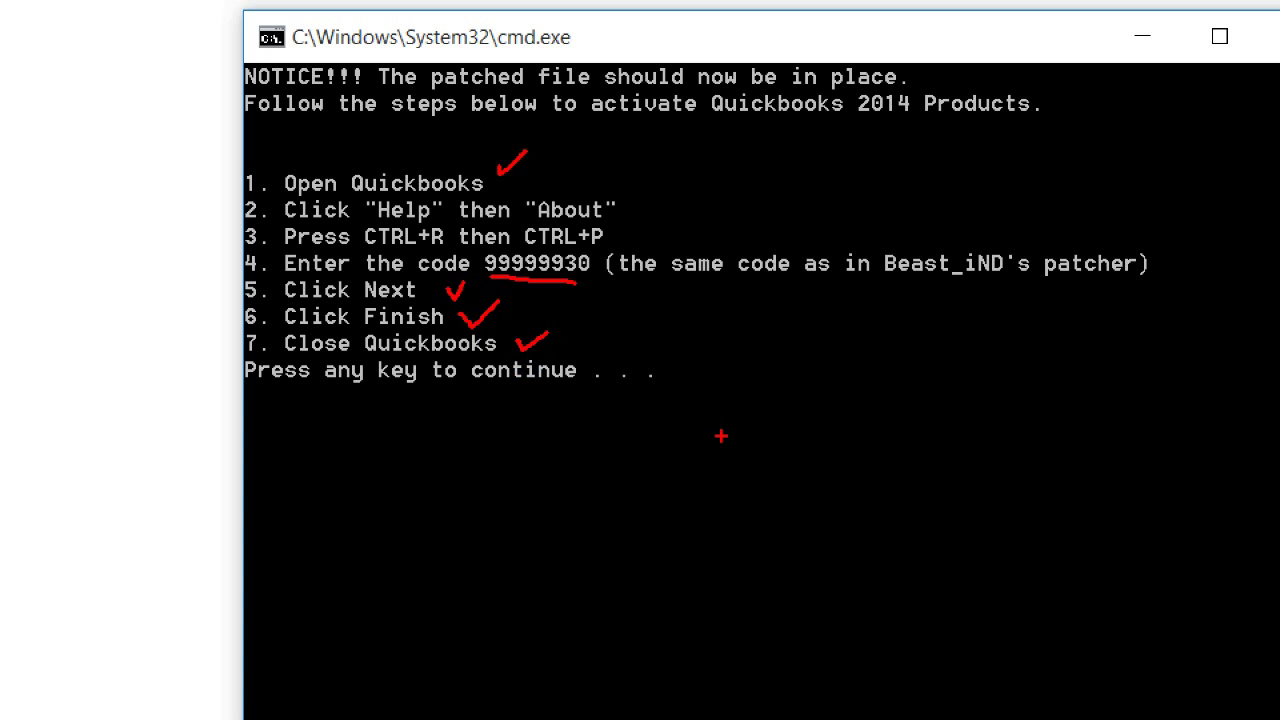
{"action": "key", "text": "Escape"}
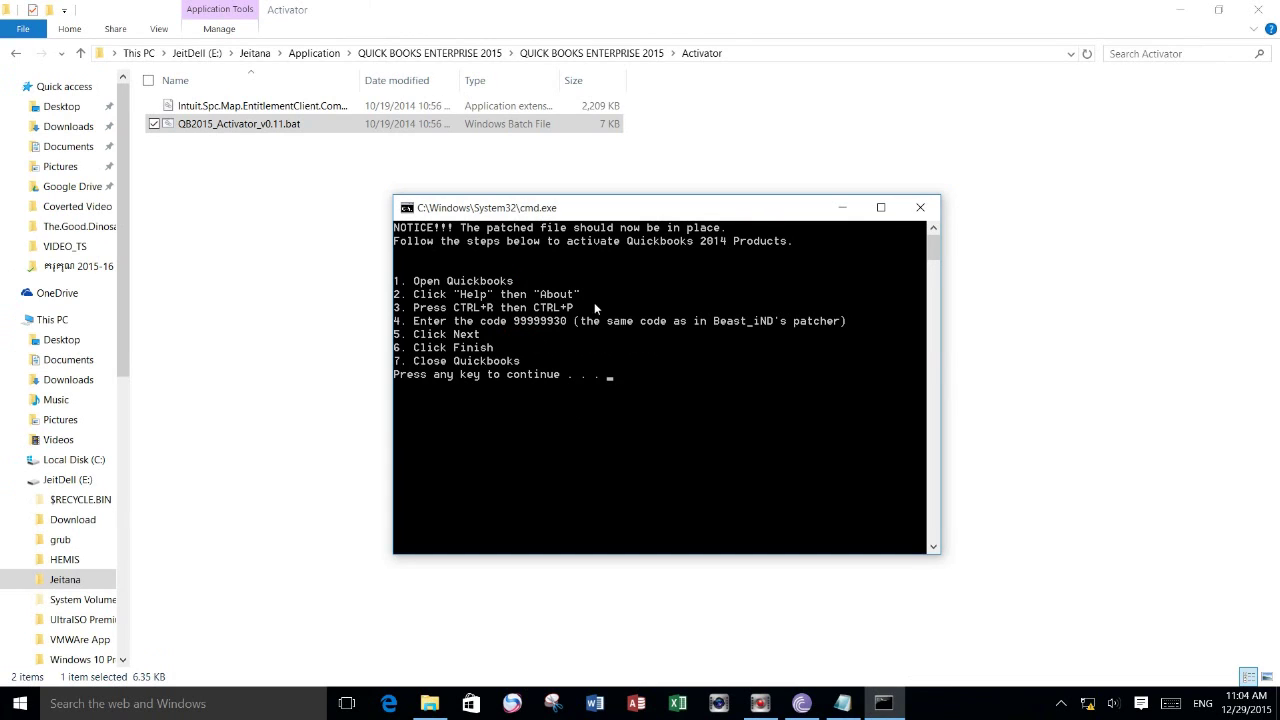
{"action": "left_click_drag", "start_coordinate": [674, 208], "coordinate": [668, 240]}
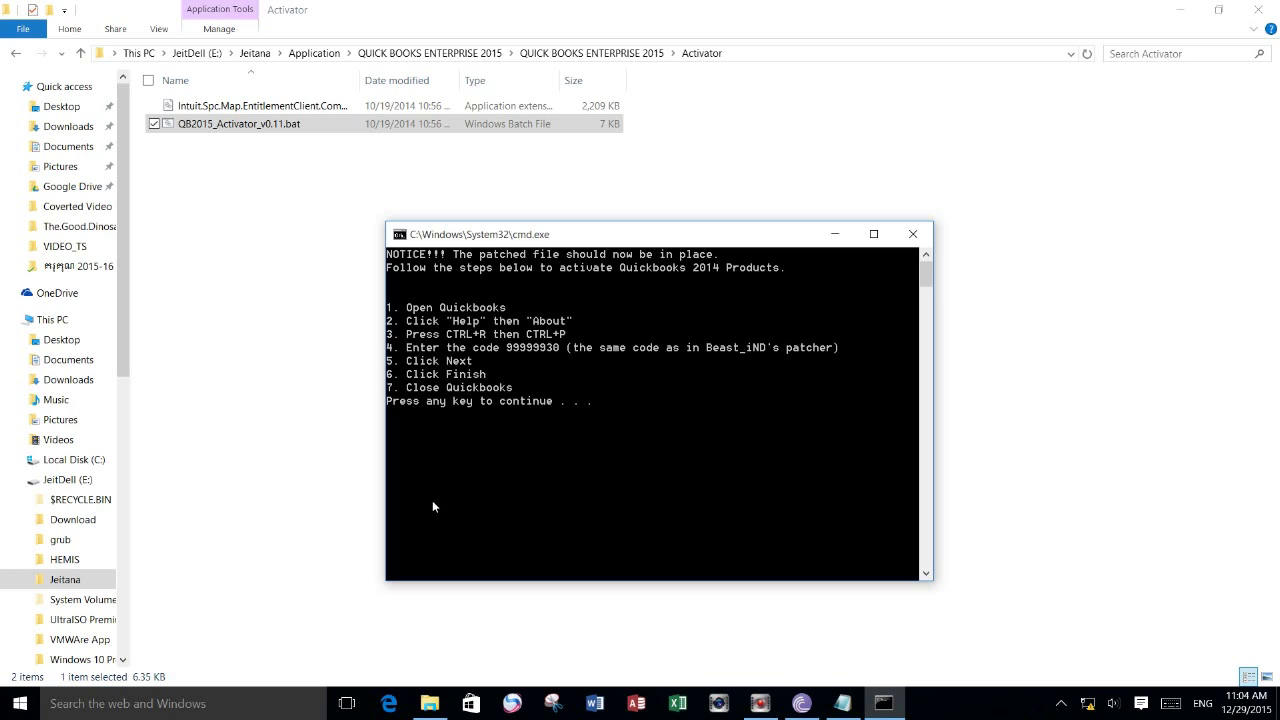
Launch QuickBooks Enterprise Solutions – Accountant Edition 16.0 from the Start menu's QuickBooks folder
{"action": "left_click", "coordinate": [19, 704]}
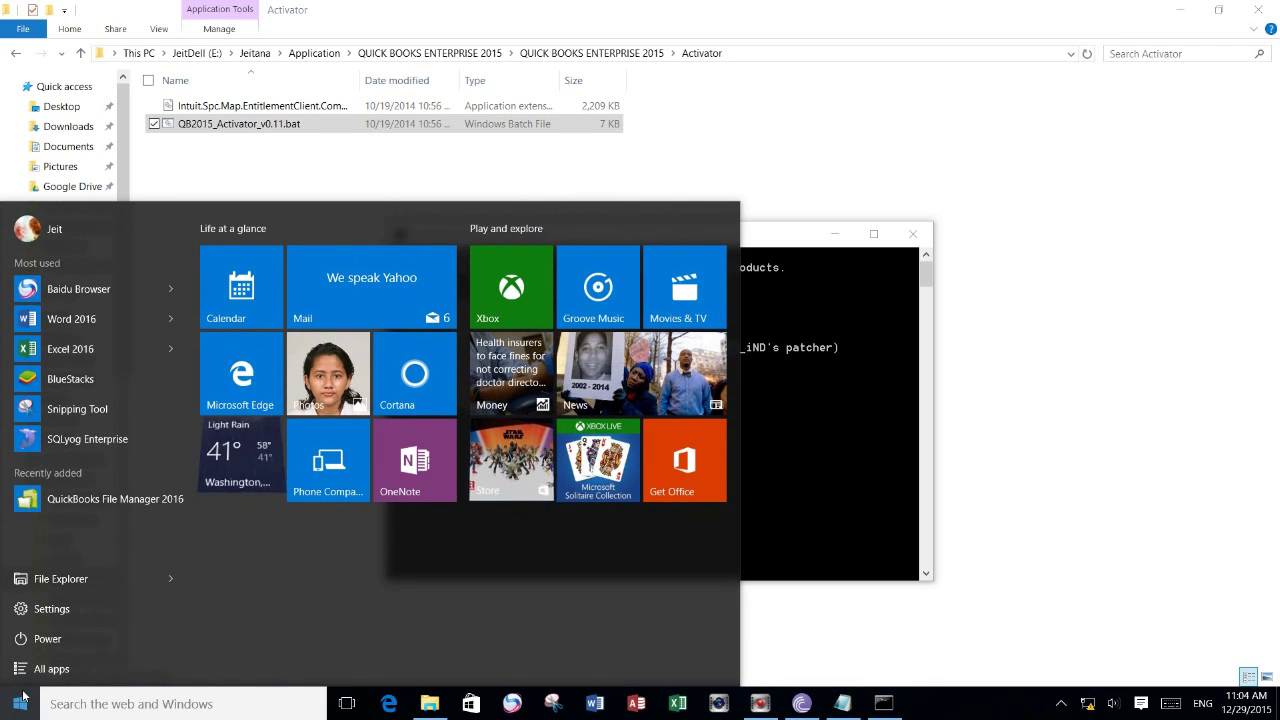
{"action": "left_click", "coordinate": [20, 670]}
{"action": "scroll", "coordinate": [112, 454], "scroll_direction": "down", "scroll_amount": 5}
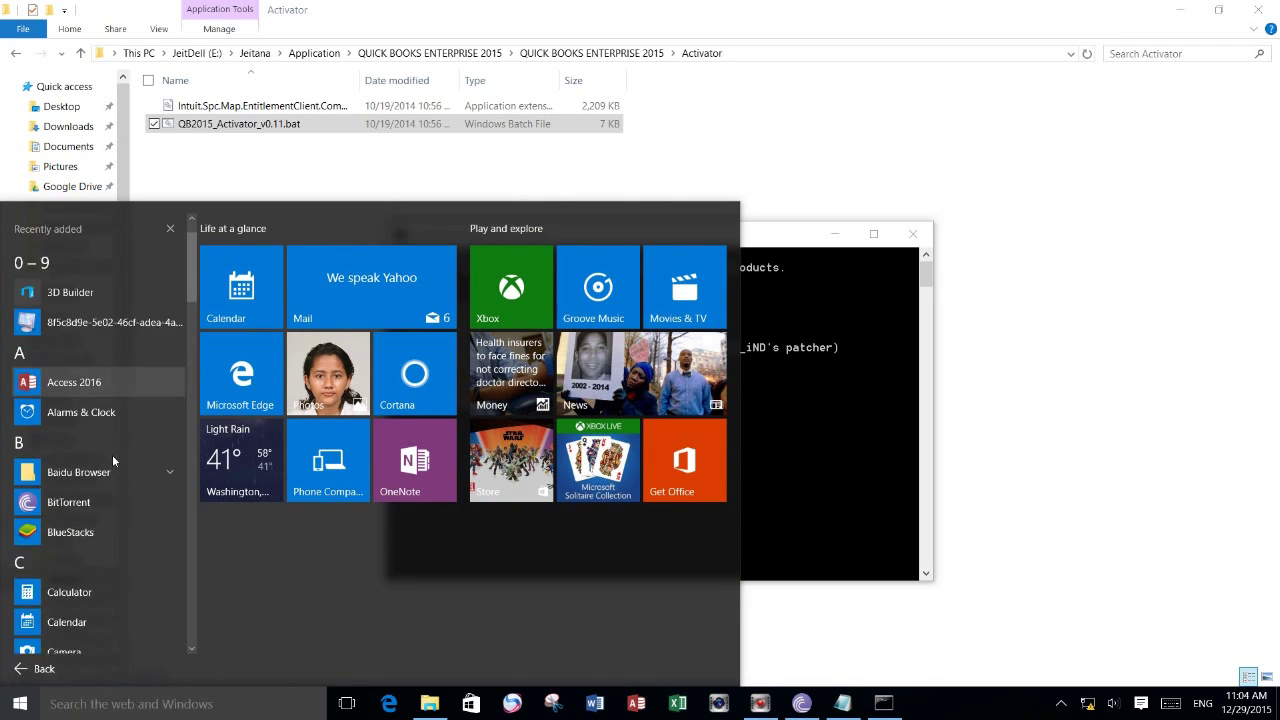
{"action": "scroll", "coordinate": [112, 454], "scroll_direction": "down", "scroll_amount": 5}
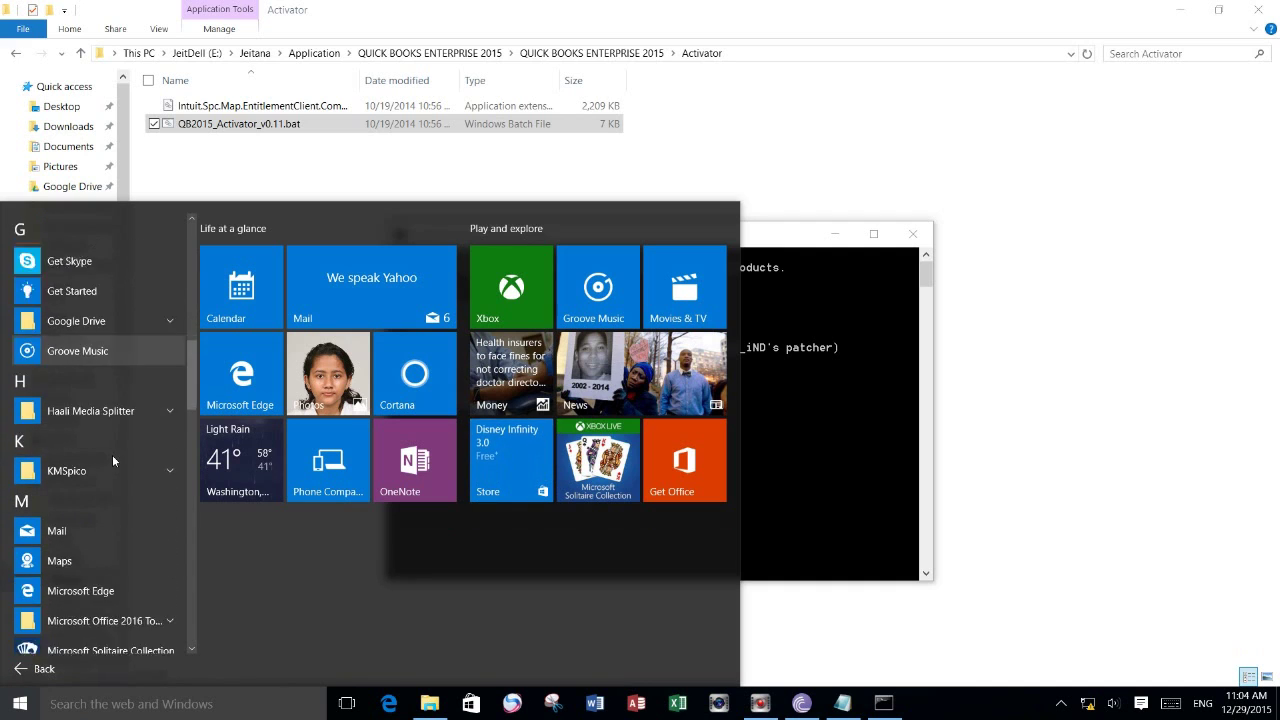
{"action": "scroll", "coordinate": [112, 454], "scroll_direction": "down", "scroll_amount": 5}
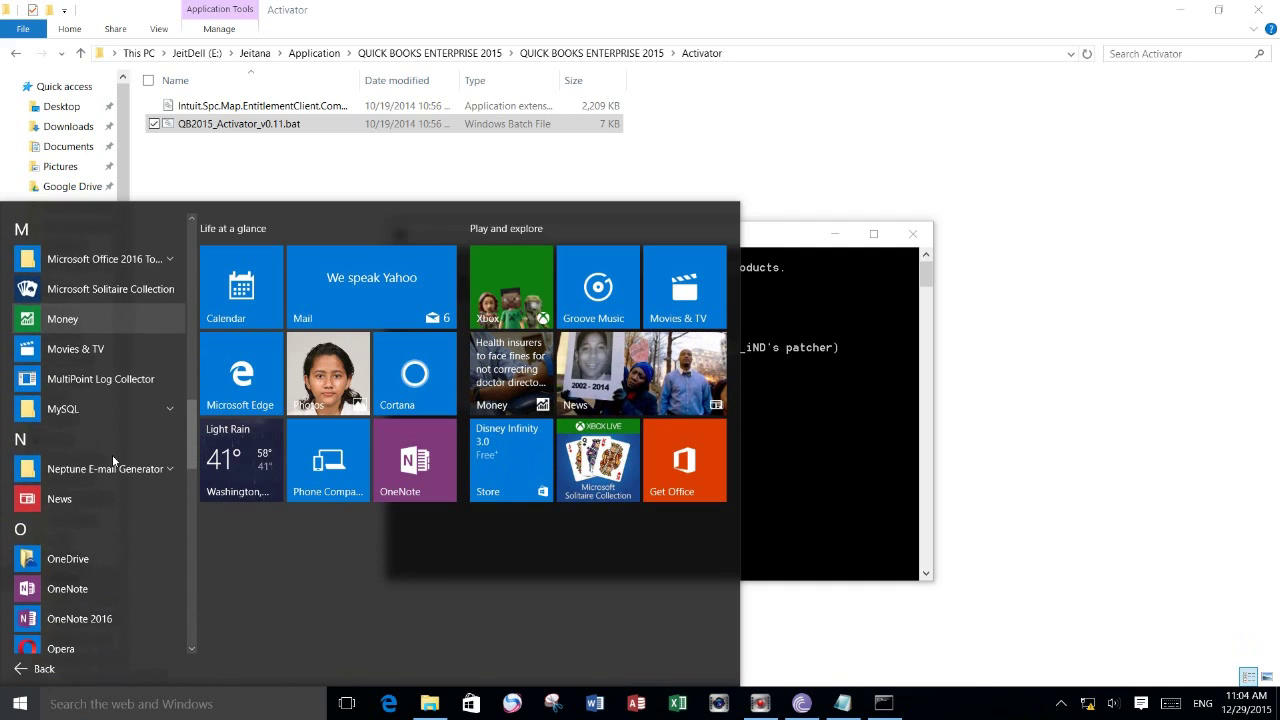
{"action": "scroll", "coordinate": [112, 455], "scroll_direction": "down", "scroll_amount": 3}
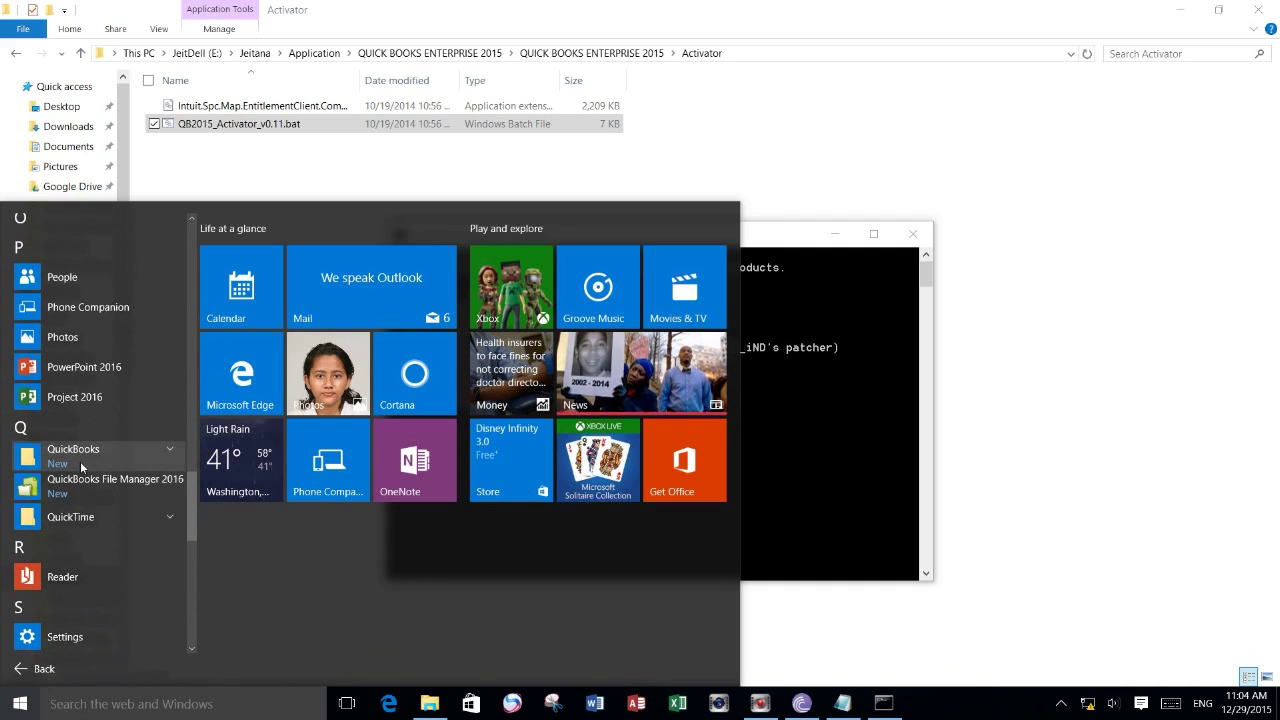
{"action": "left_click", "coordinate": [98, 449]}
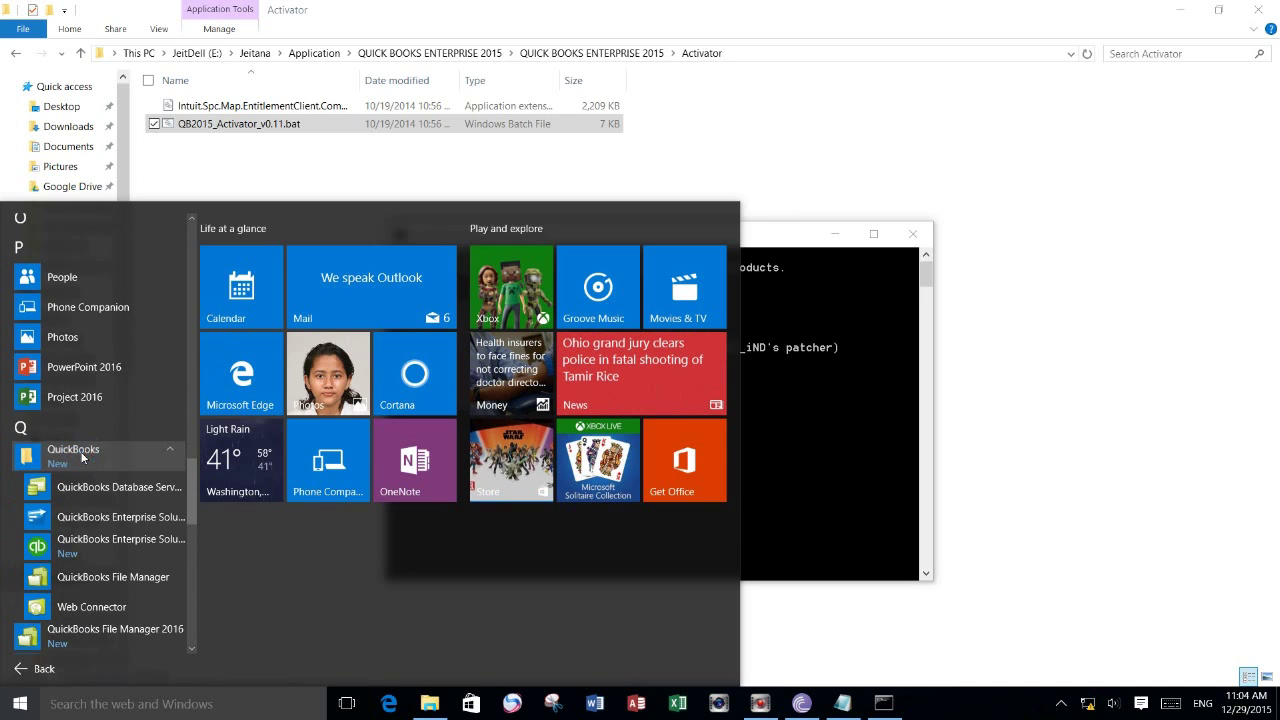
{"action": "left_click", "coordinate": [112, 545]}
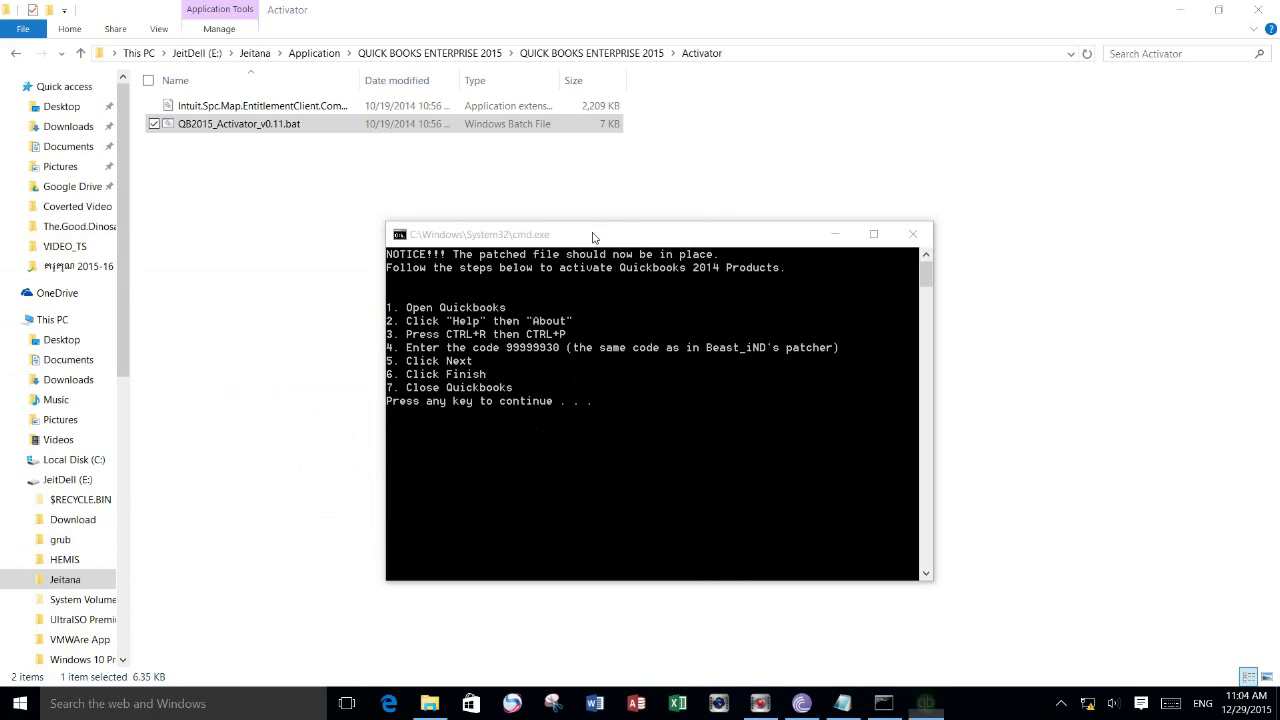
Cancel the unregistered-hours warning, close the activator console, and open the Help menu
{"action": "left_click_drag", "start_coordinate": [593, 235], "coordinate": [581, 193]}
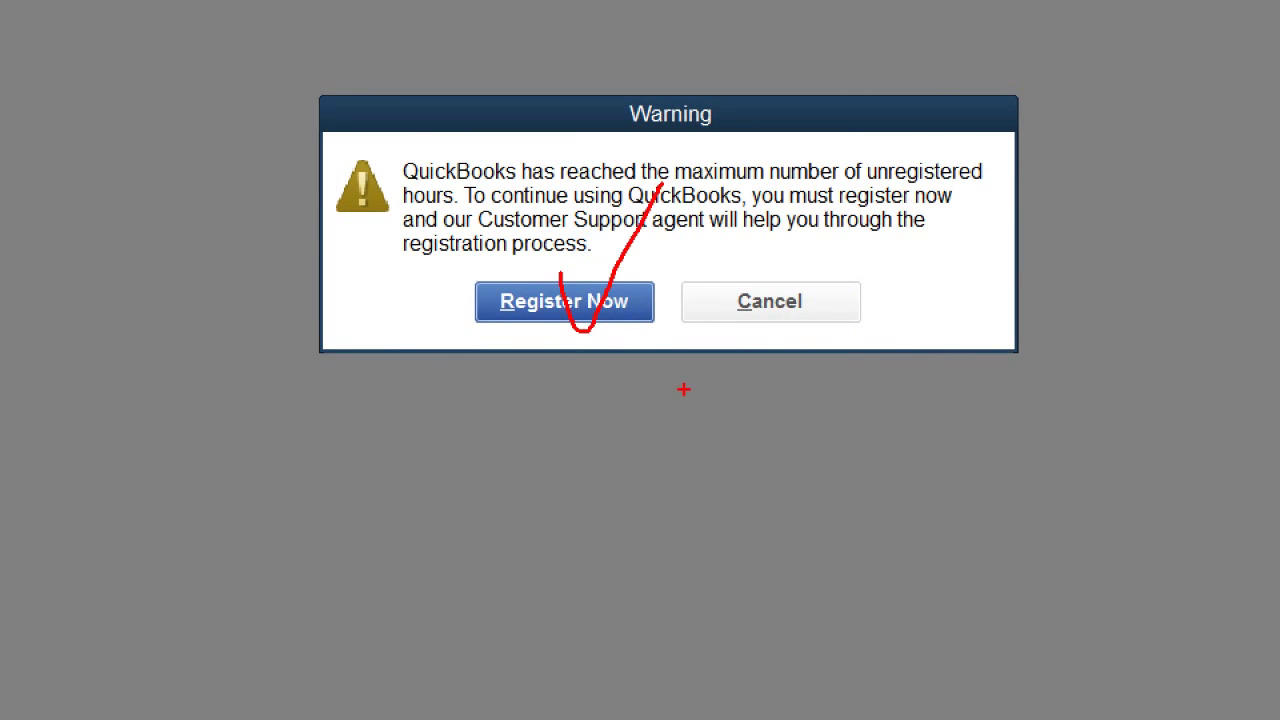
{"action": "left_click", "coordinate": [694, 262]}
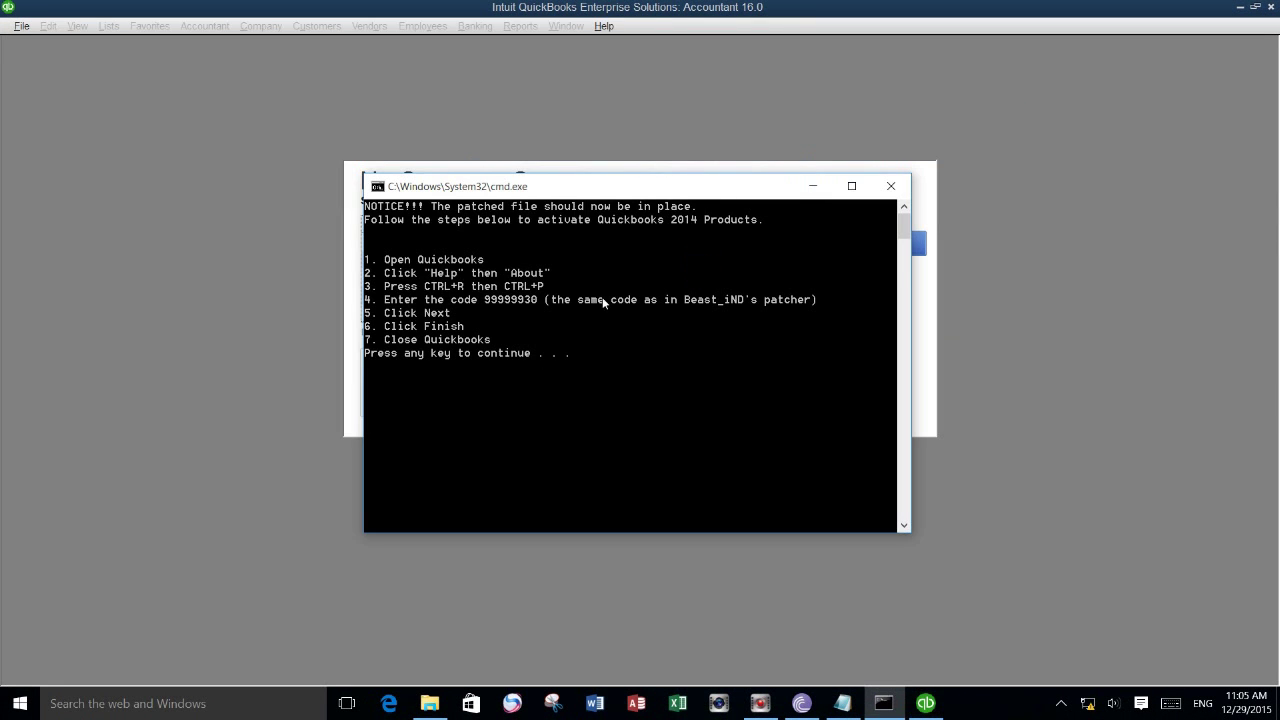
{"action": "key", "text": "Return"}
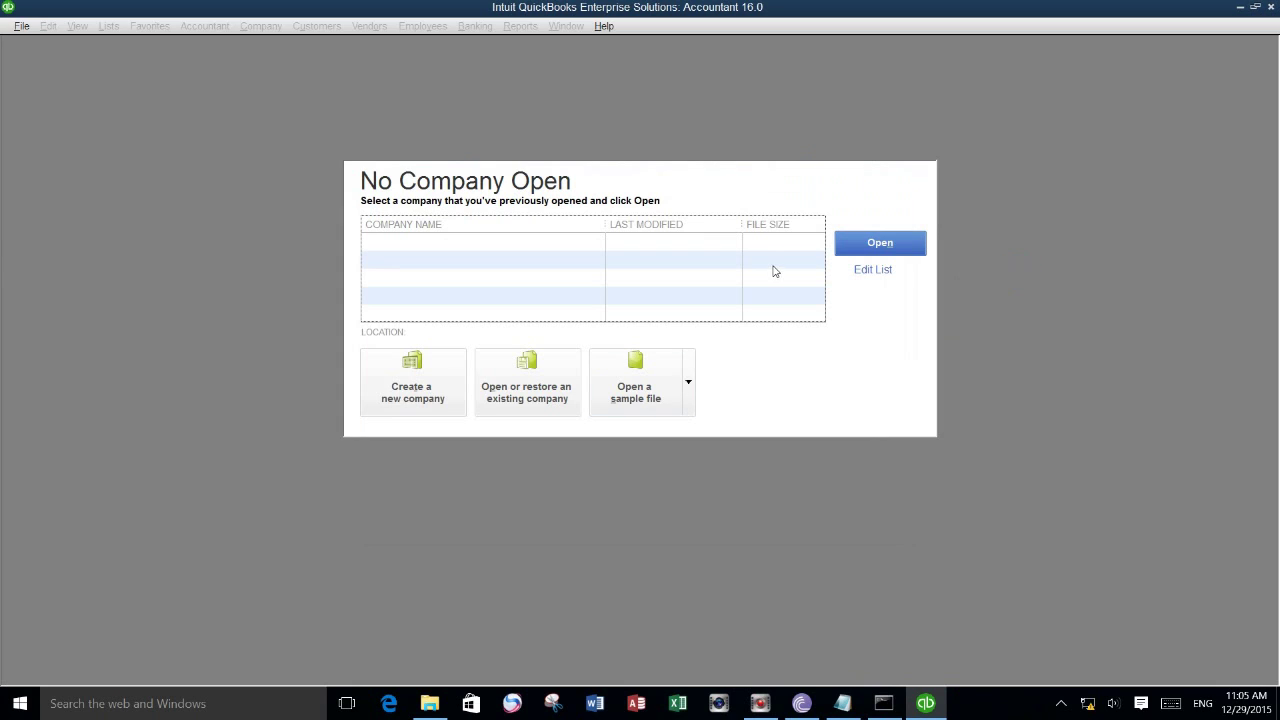
{"action": "left_click", "coordinate": [608, 28]}
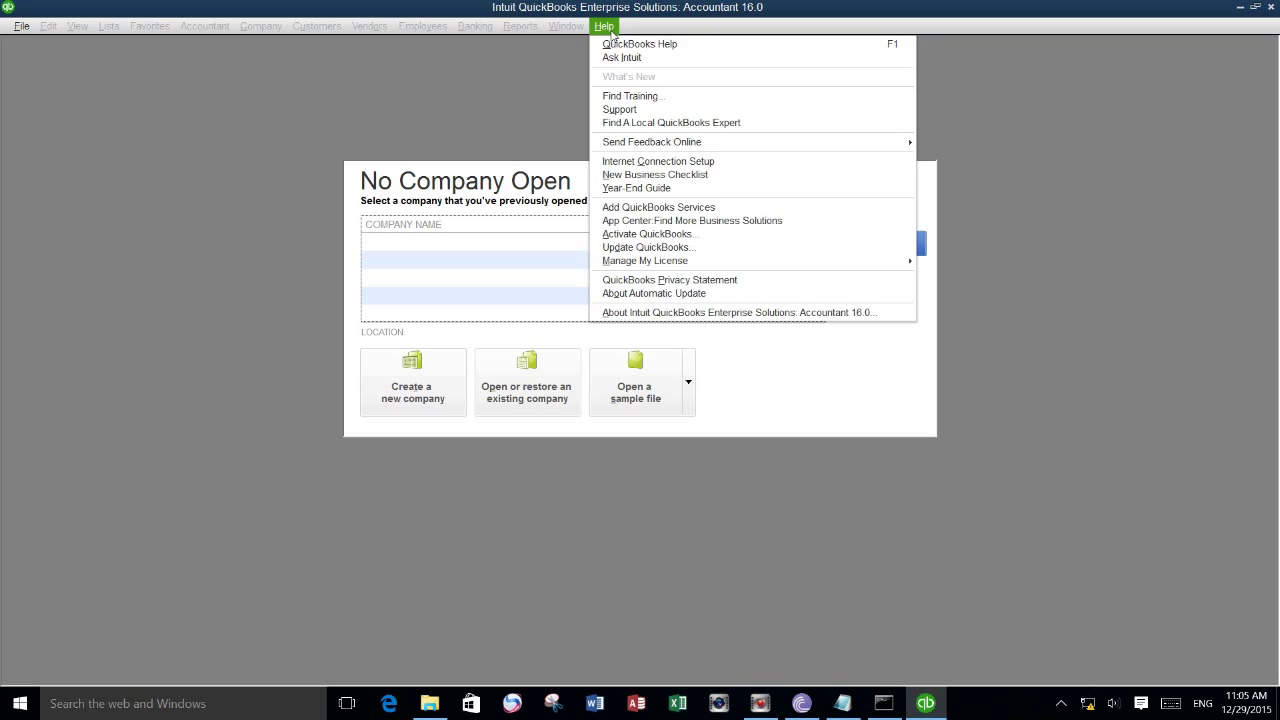
Bring up Help > Activate QuickBooks Now and drag the dialog lower on screen
{"action": "left_click", "coordinate": [704, 235]}
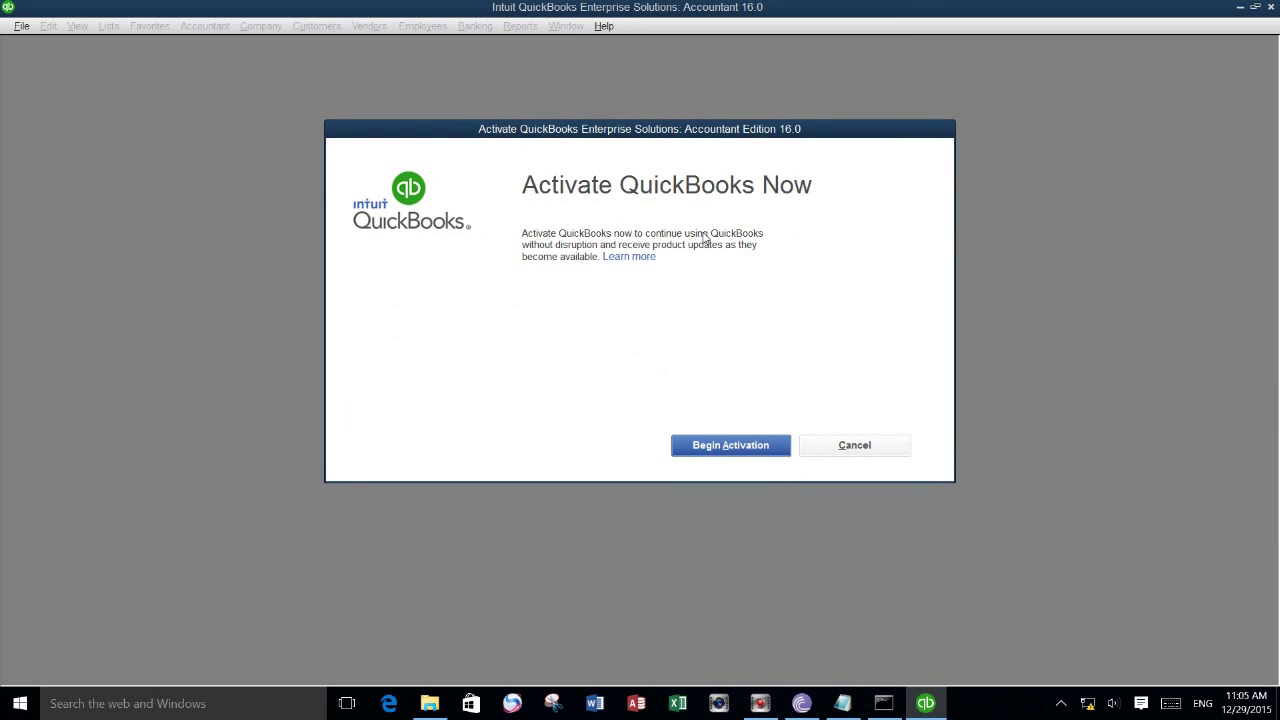
{"action": "left_click", "coordinate": [862, 448]}
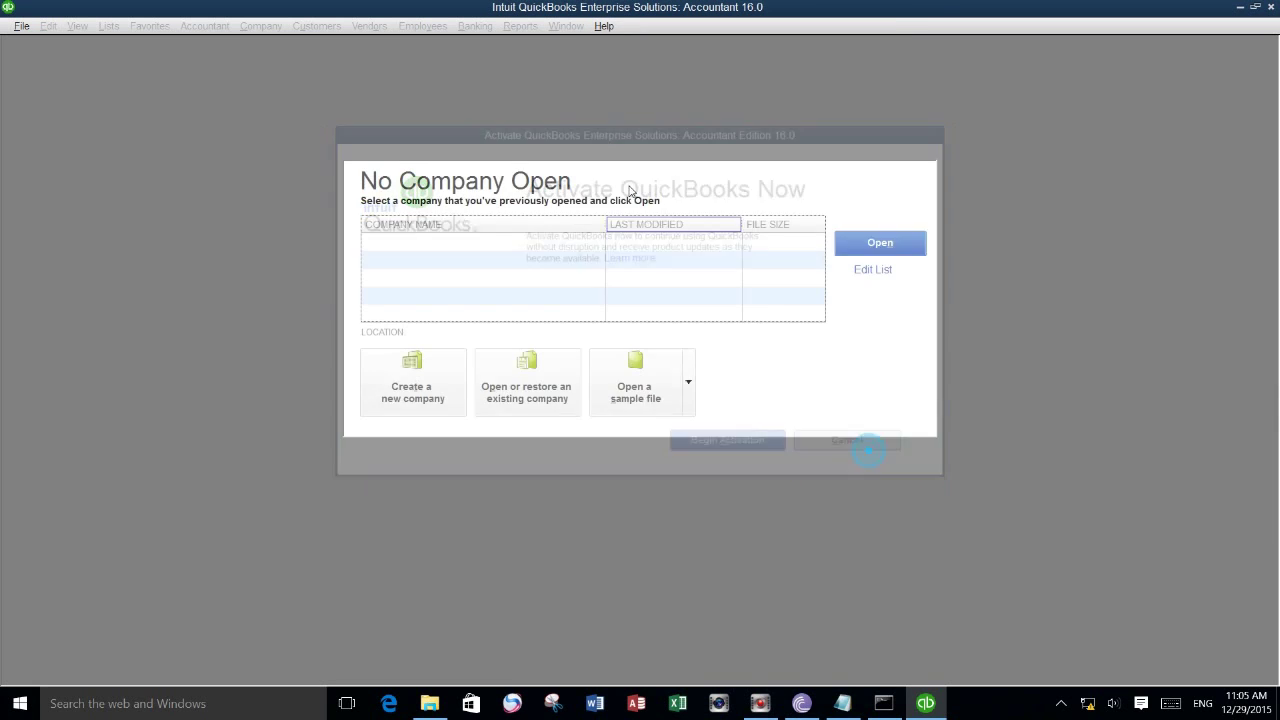
{"action": "left_click", "coordinate": [604, 26]}
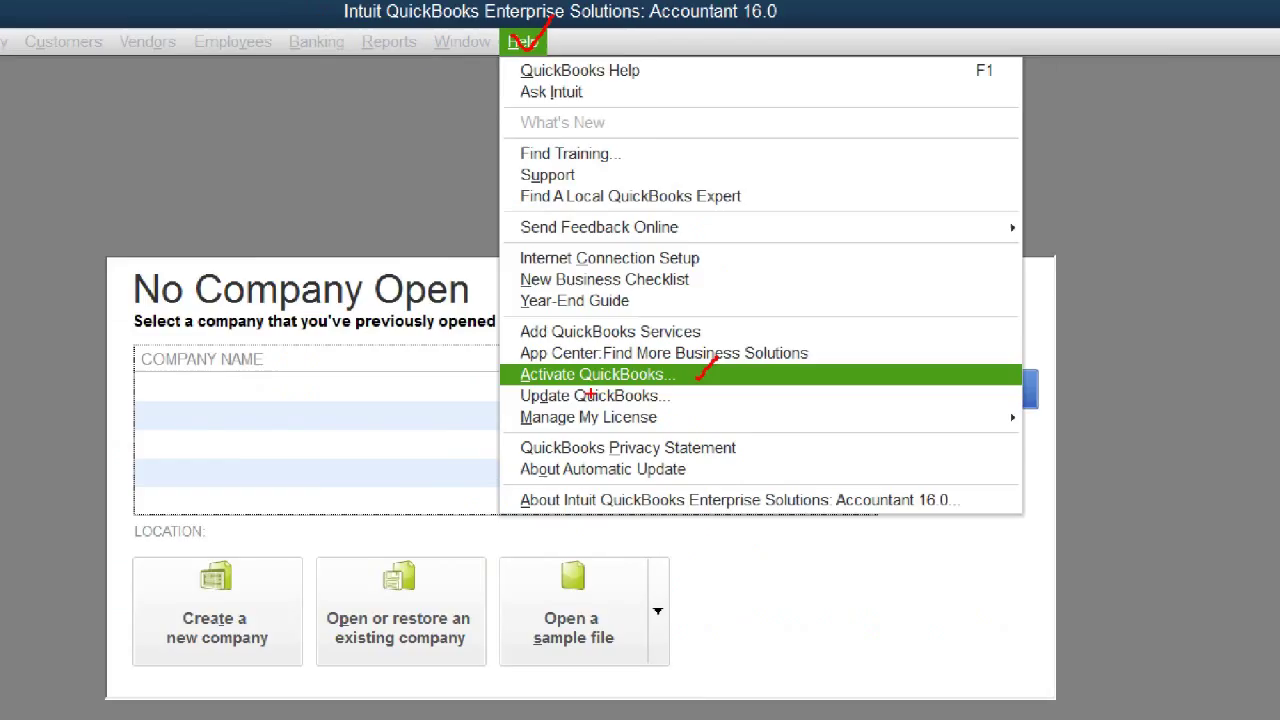
{"action": "key", "text": "Escape"}
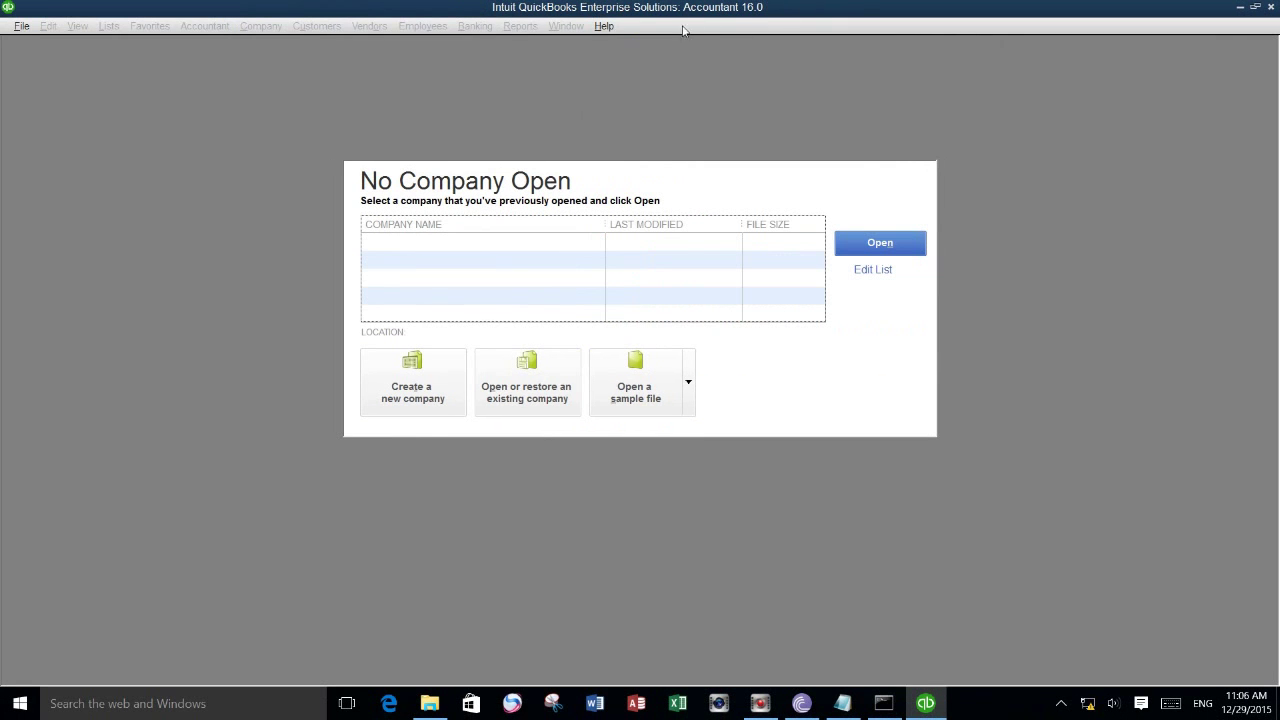
{"action": "left_click", "coordinate": [604, 26]}
{"action": "left_click", "coordinate": [657, 234]}
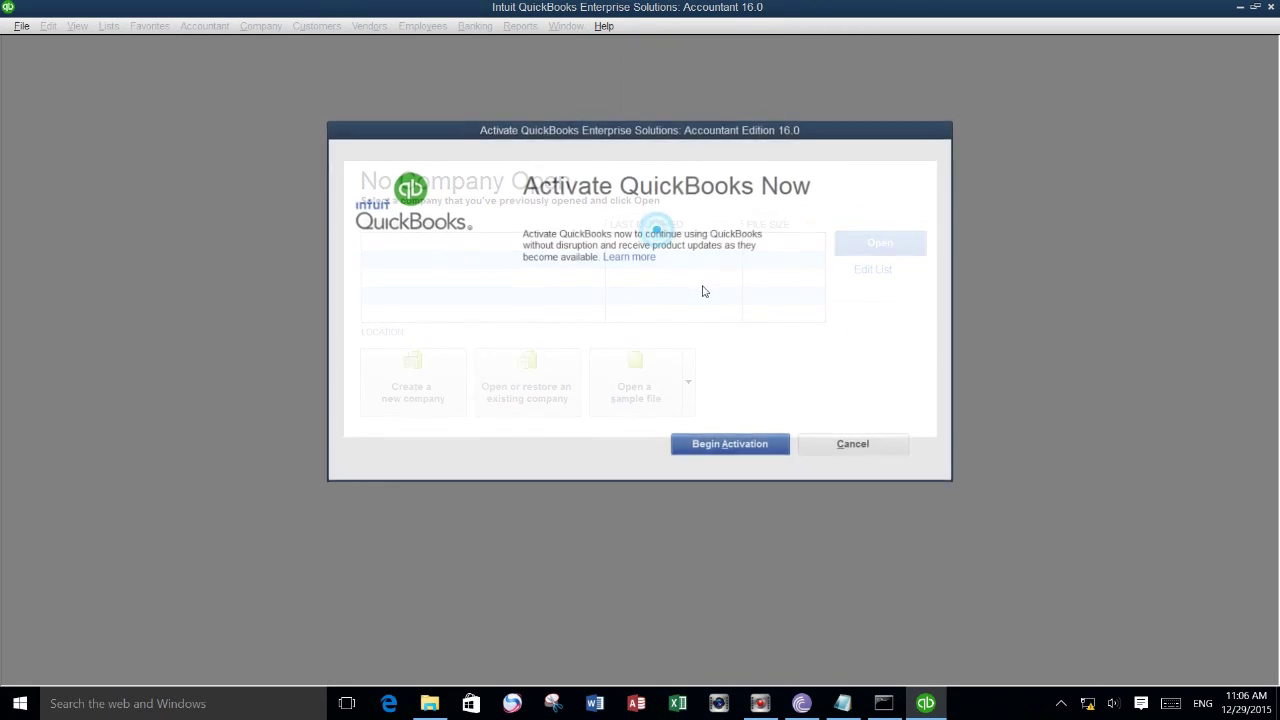
{"action": "left_click_drag", "start_coordinate": [592, 131], "coordinate": [584, 167]}
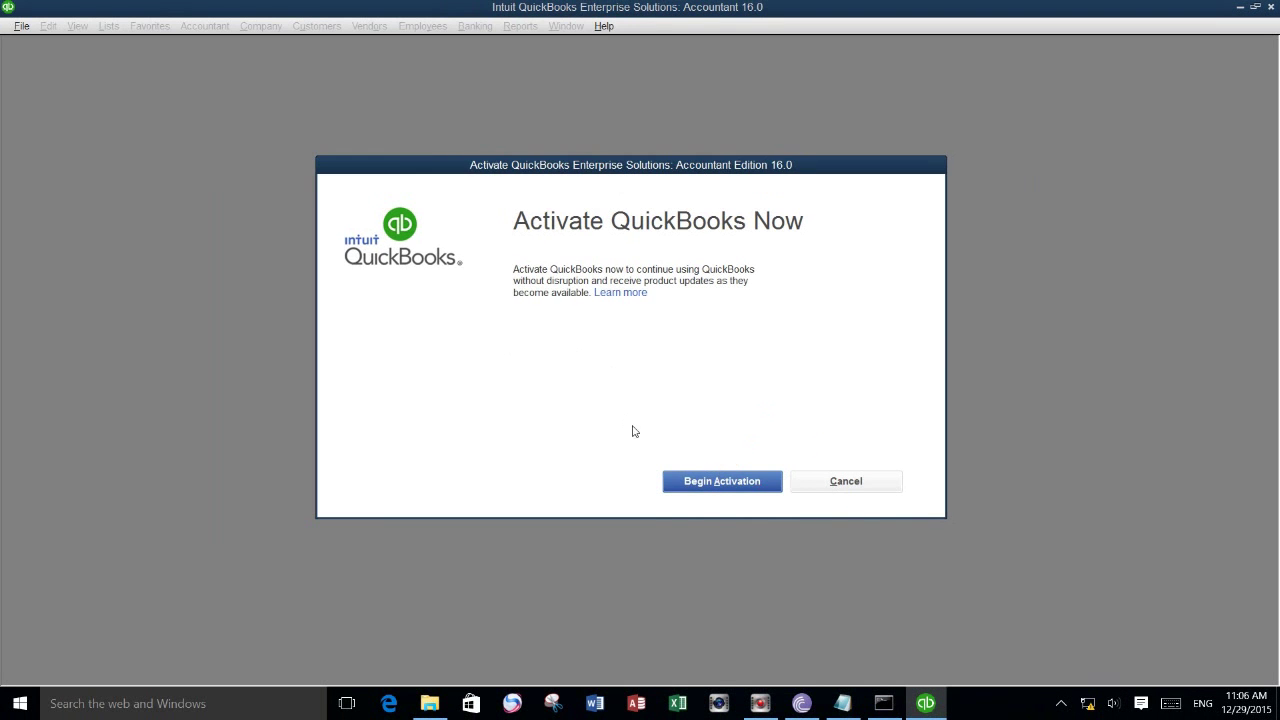
Begin activation, enter the validation code, and submit it
{"action": "left_click", "coordinate": [699, 482]}
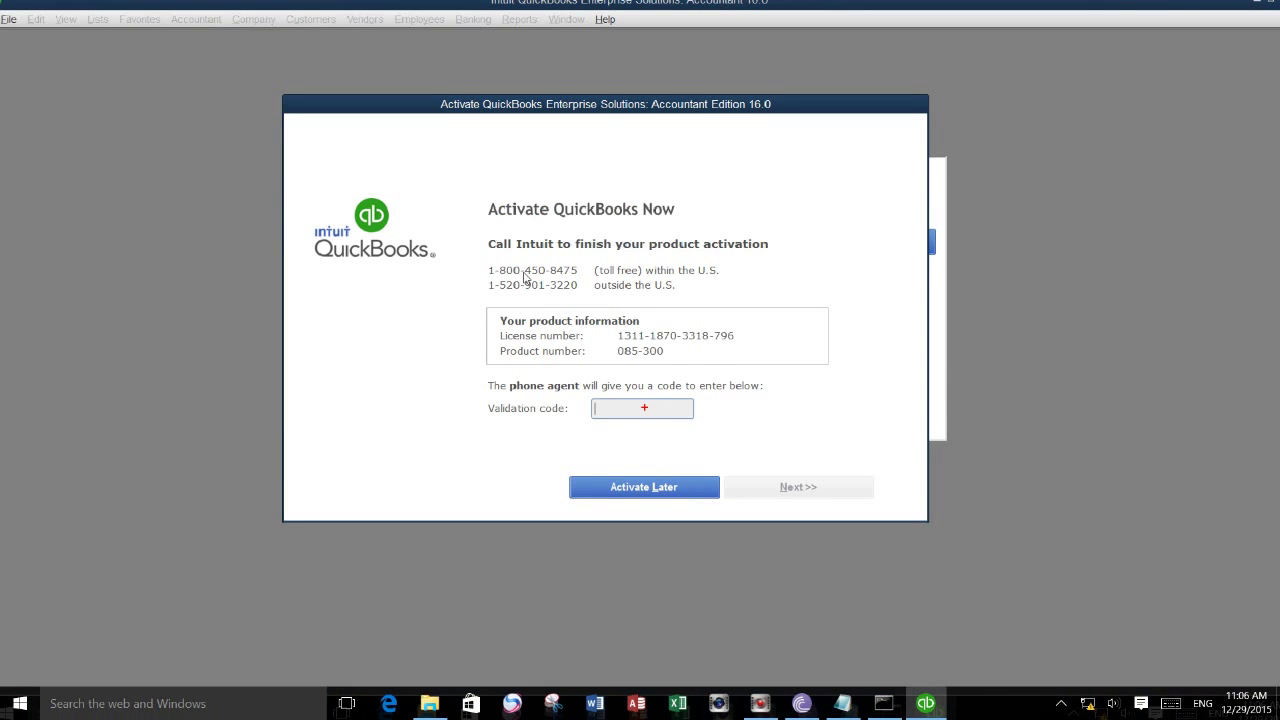
{"action": "type", "text": "99999930"}
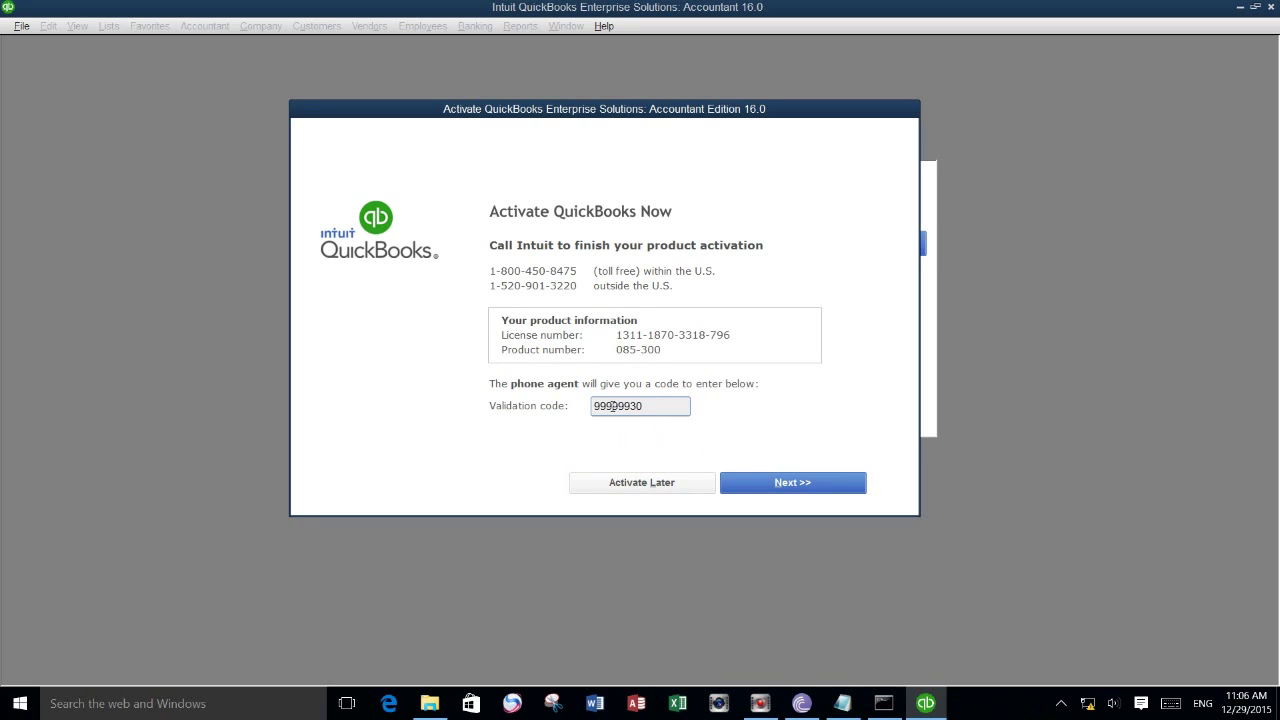
{"action": "left_click", "coordinate": [800, 488]}
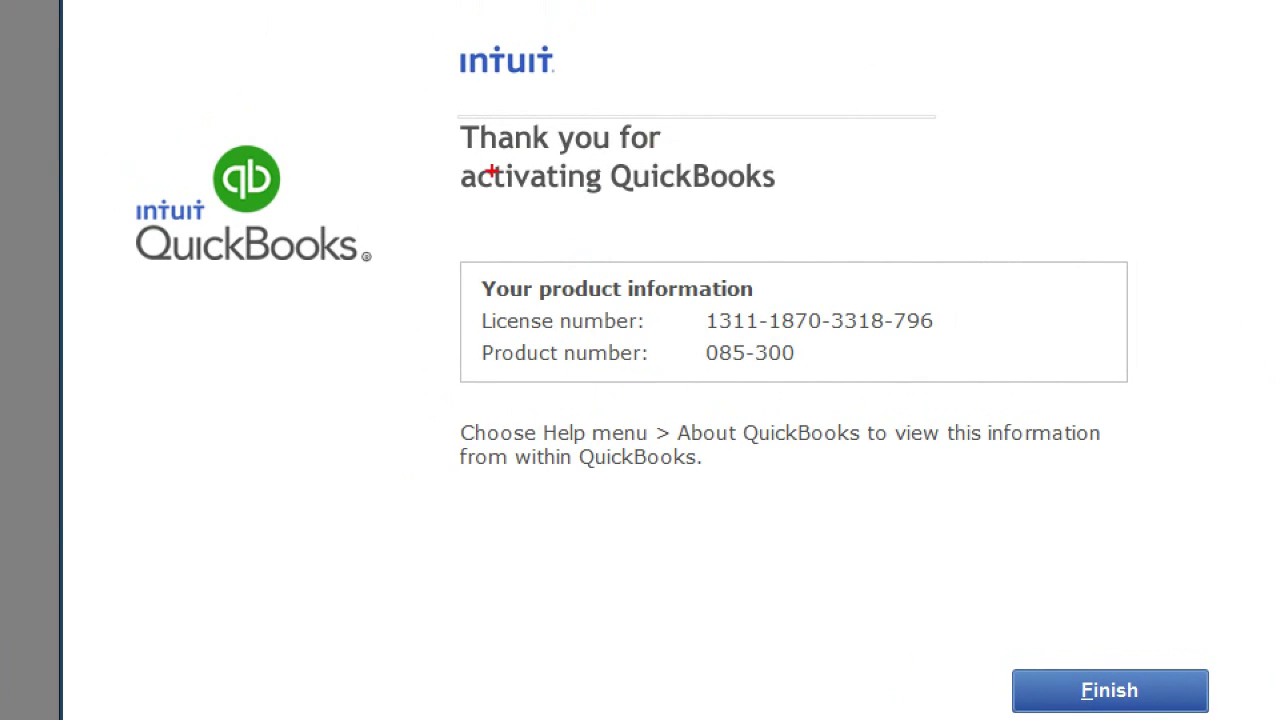
Dismiss the 'Thank you for activating QuickBooks' page, which lists the license and product numbers
{"action": "left_click_drag", "start_coordinate": [797, 164], "coordinate": [893, 106]}
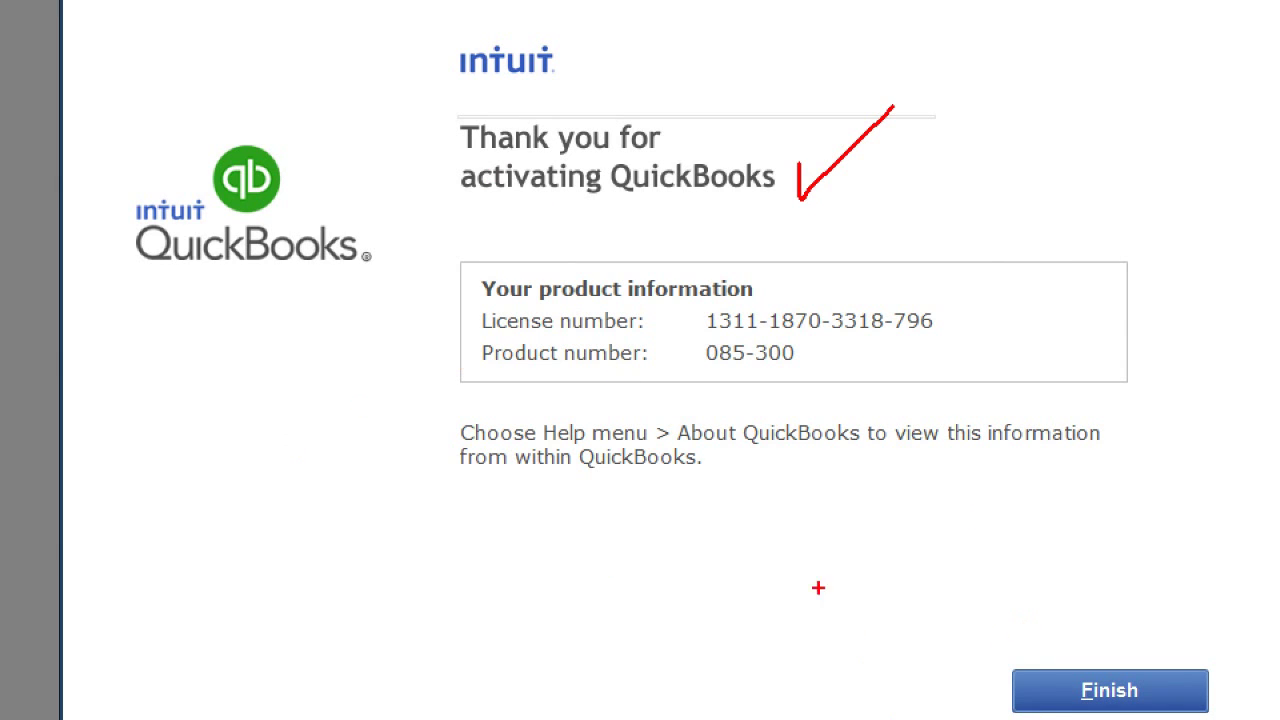
{"action": "mouse_move", "coordinate": [1171, 686]}
{"action": "left_mouse_down"}
{"action": "mouse_move", "coordinate": [1164, 670]}
{"action": "mouse_move", "coordinate": [1188, 622]}
{"action": "left_mouse_up"}
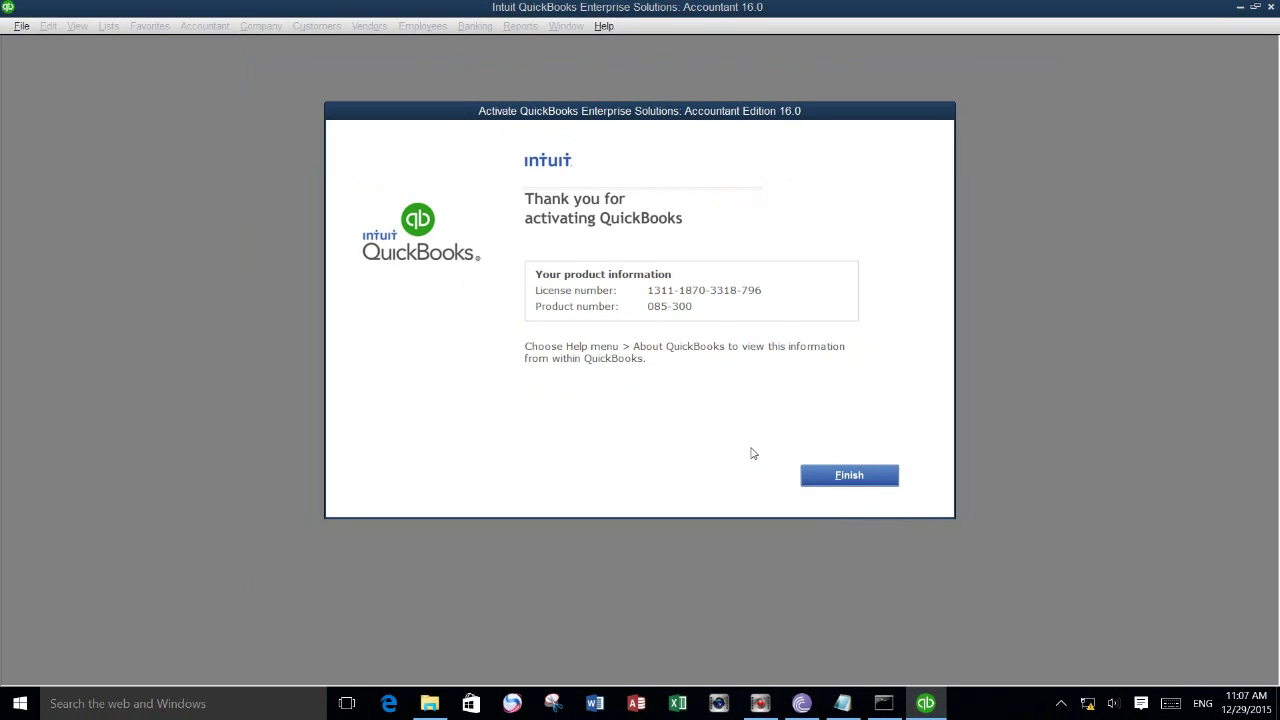
{"action": "left_click", "coordinate": [816, 472]}
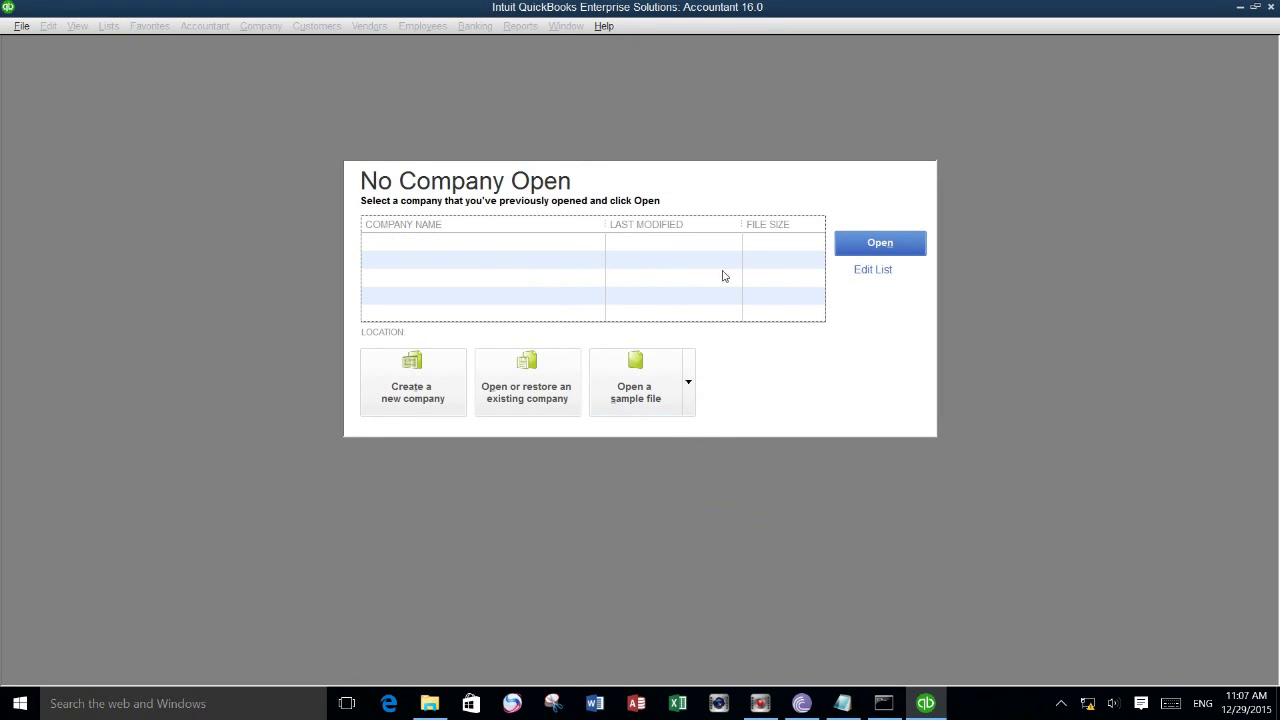
Show the Help menu's About Intuit QuickBooks Enterprise Solutions: Accountant 16.0 screen, confirming Enterprise: 2016 Accountant
{"action": "left_click", "coordinate": [604, 28]}
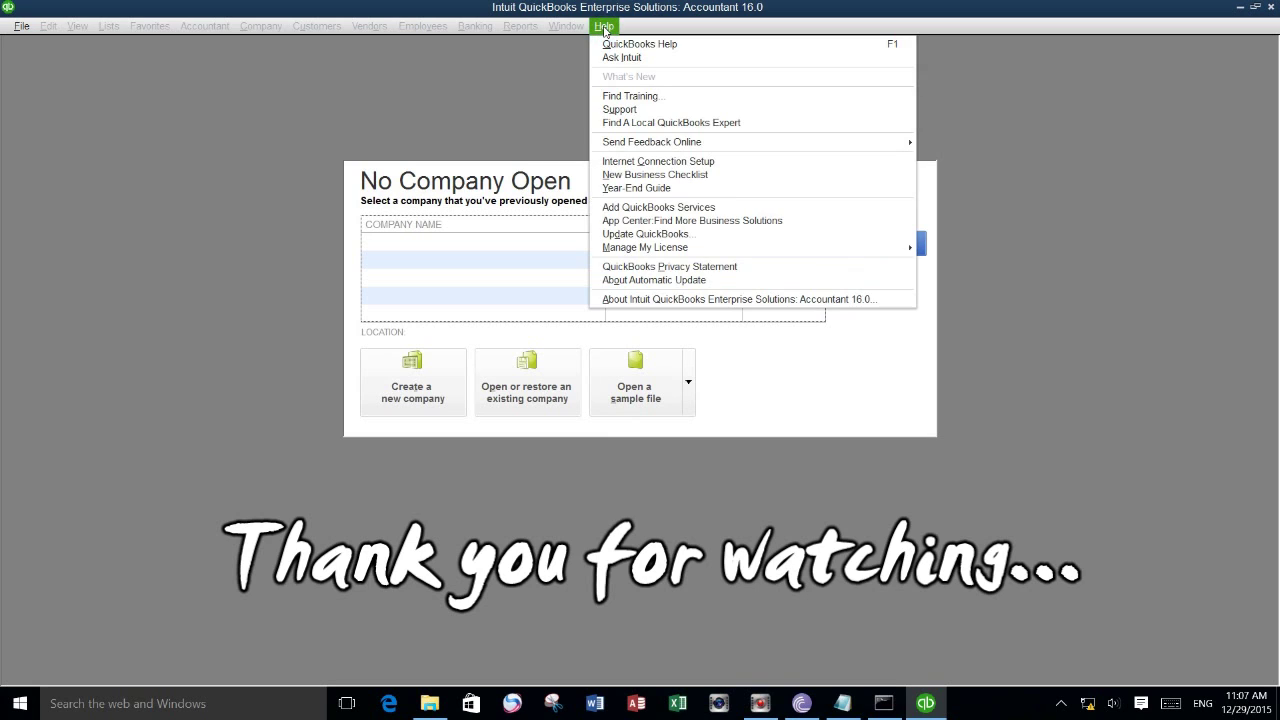
{"action": "left_click", "coordinate": [637, 299]}
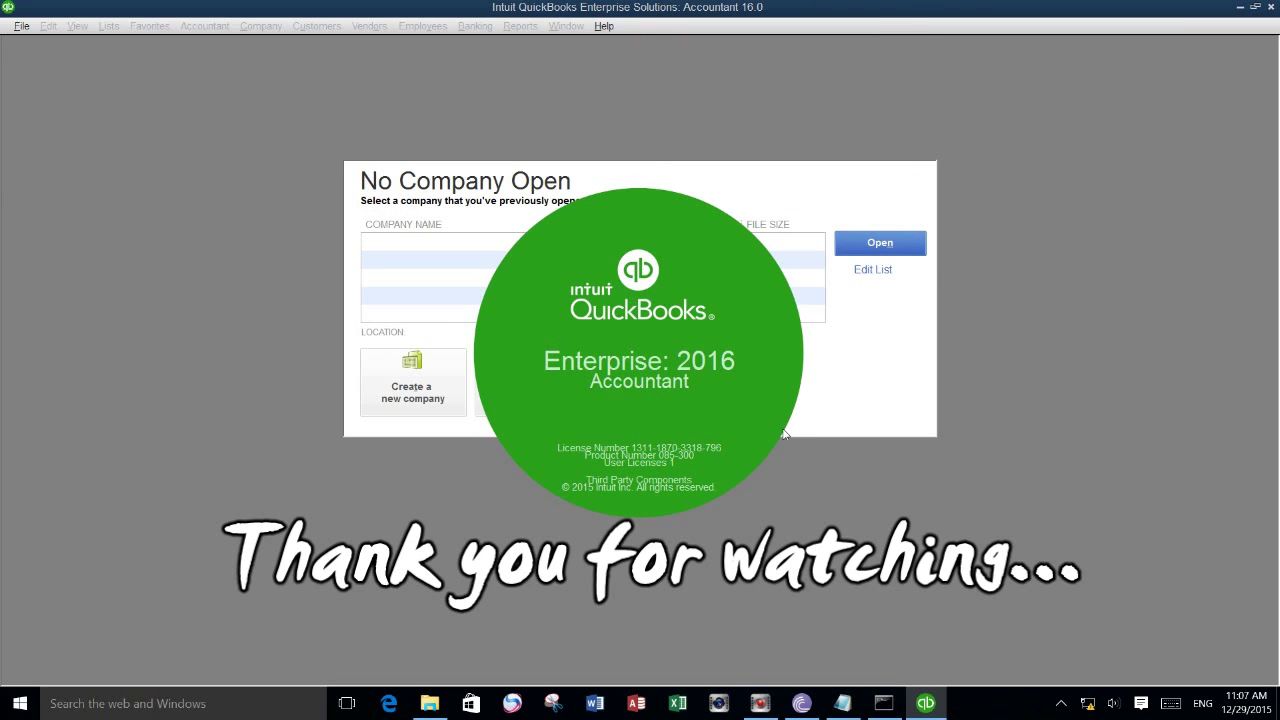